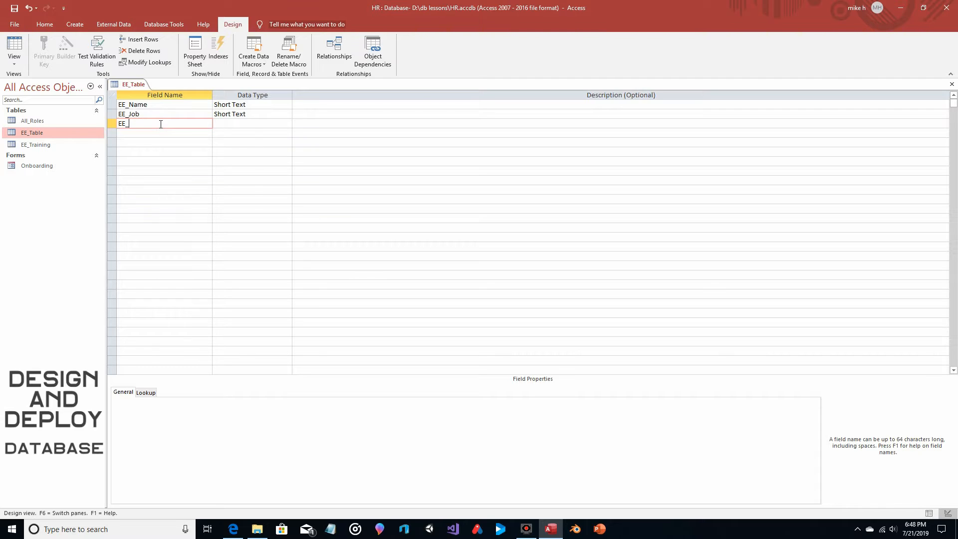
Add an EE_Start_Date field with the Date/Time data type to EE_Table, then save and close the table.
text(Start_Date)
click(256, 124)
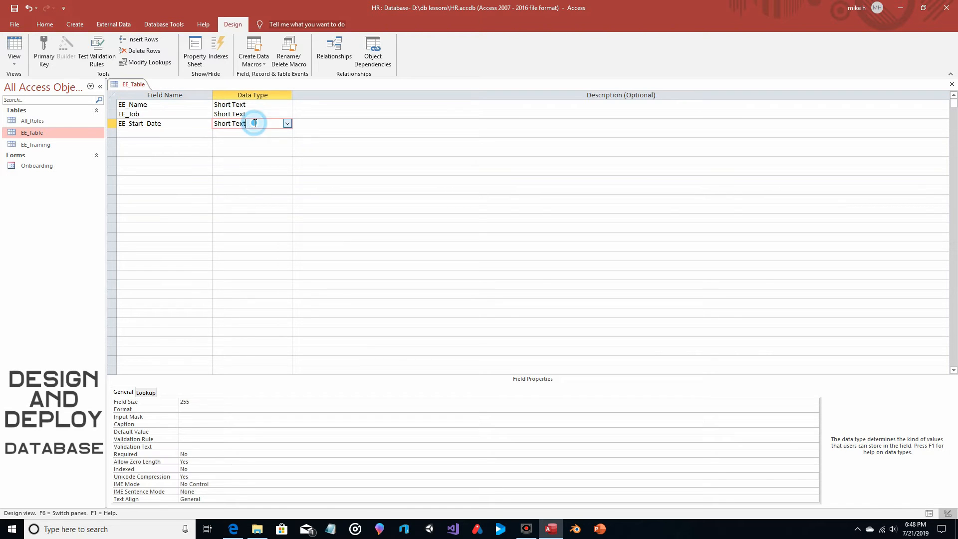
click(286, 123)
click(257, 171)
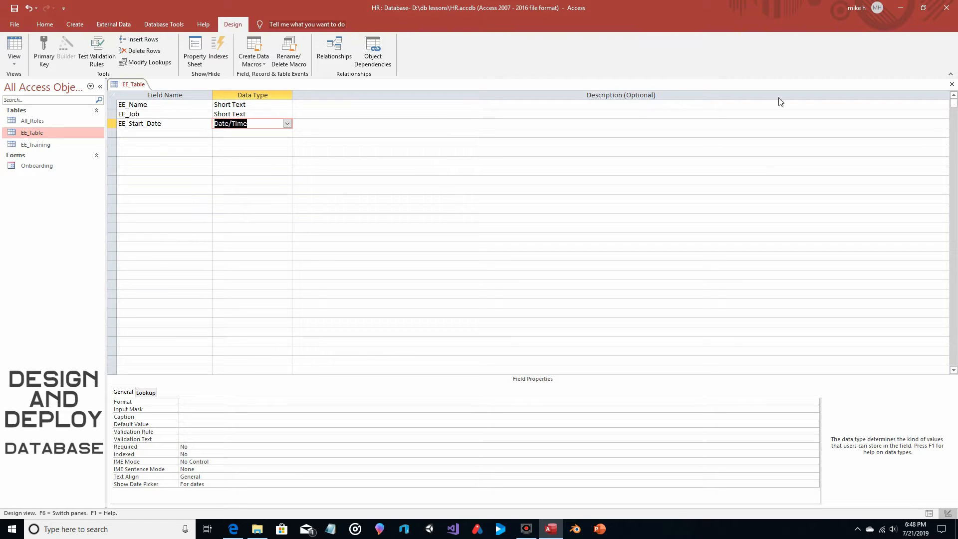
click(947, 84)
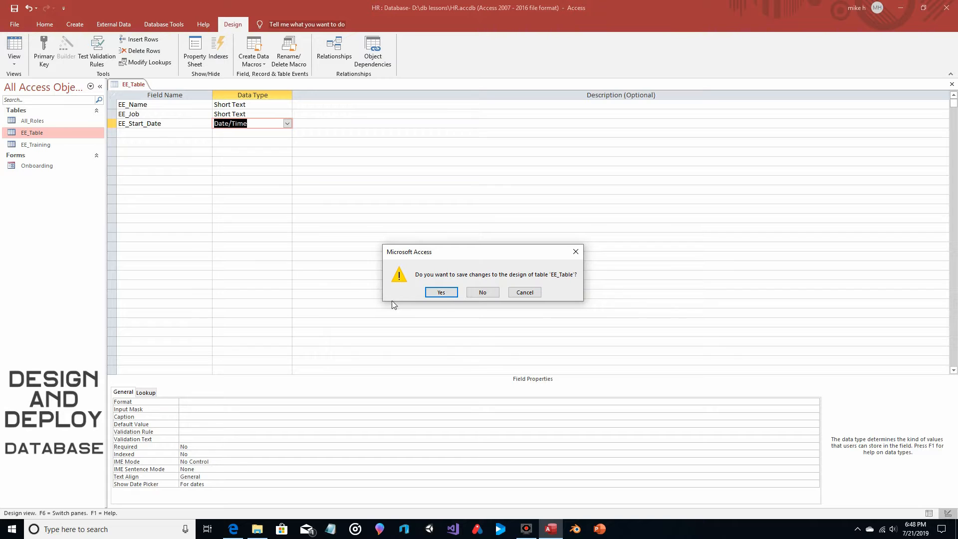
click(440, 292)
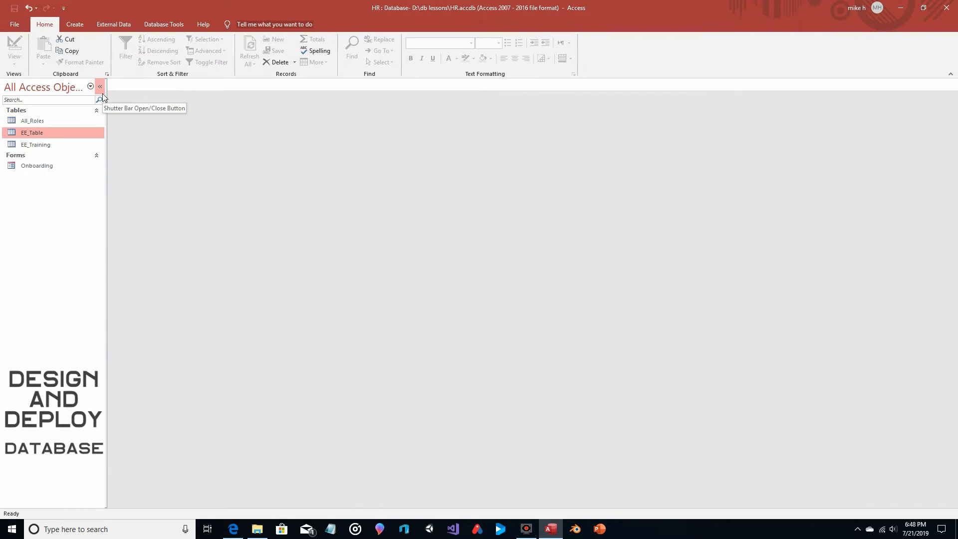
Open the EE_Training table in Design View and add a Due_Date field below Req_Train_3.
click(48, 144)
double_click(49, 144)
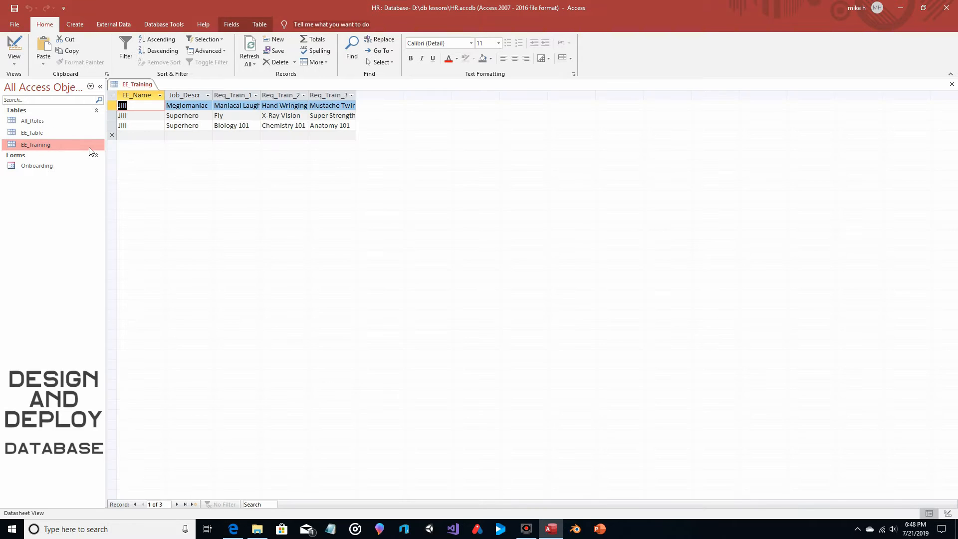
click(16, 65)
click(25, 106)
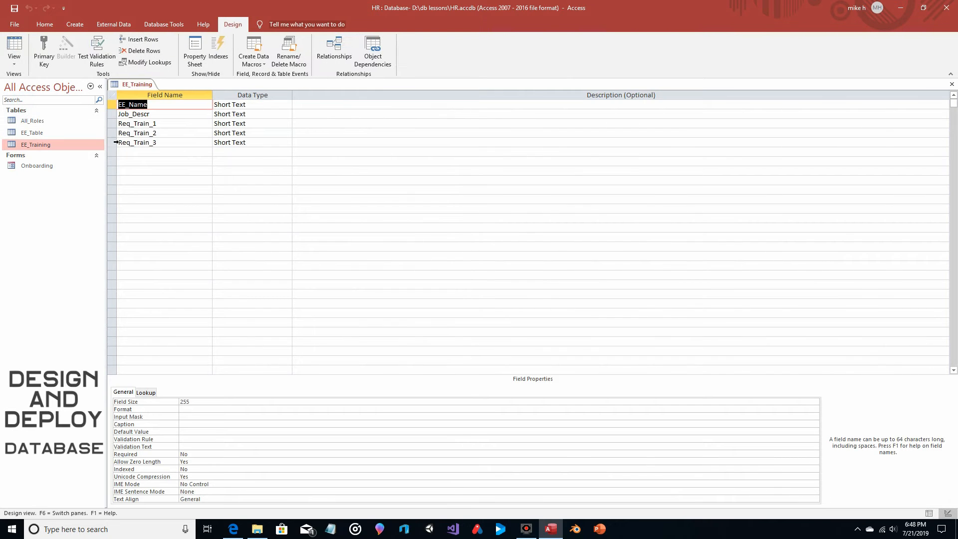
click(139, 151)
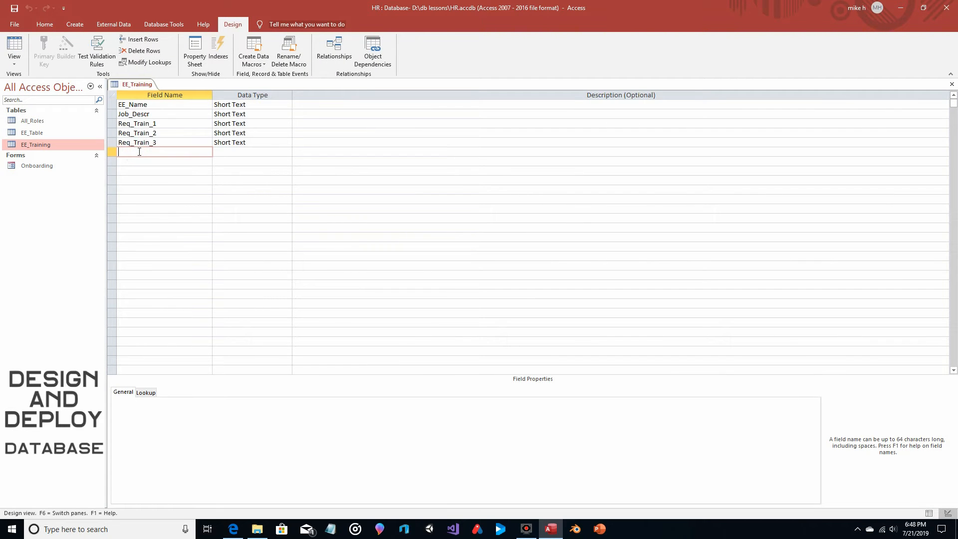
text(Due_date)
click(139, 151)
key(BackSpace)
text(D)
Set the Due_Date field's data type to Date/Time, then save and close the EE_Training table.
click(265, 149)
click(287, 152)
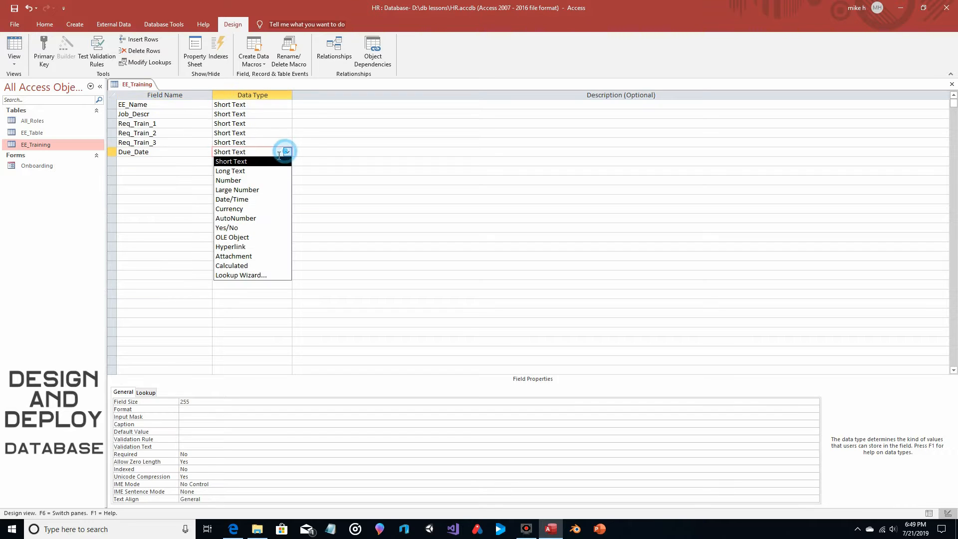
click(257, 197)
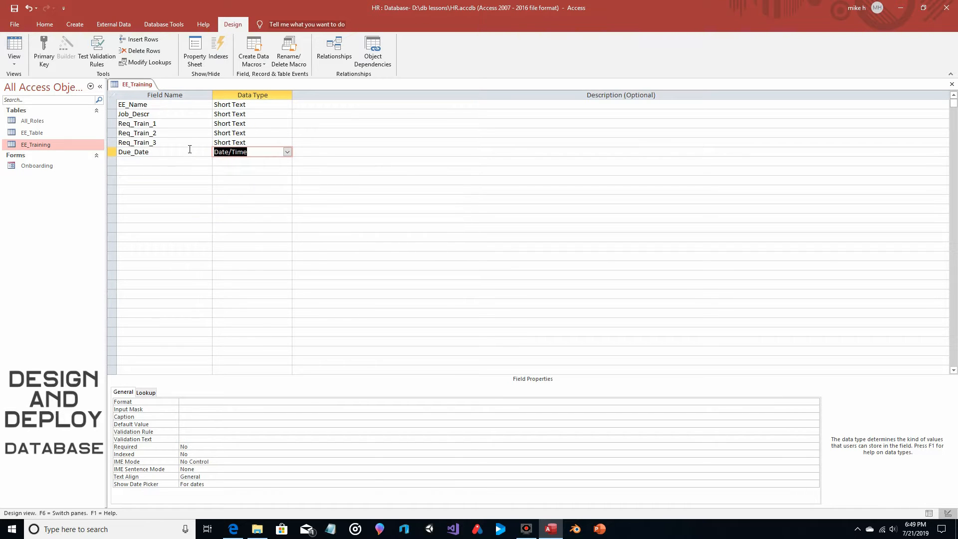
click(196, 152)
click(953, 84)
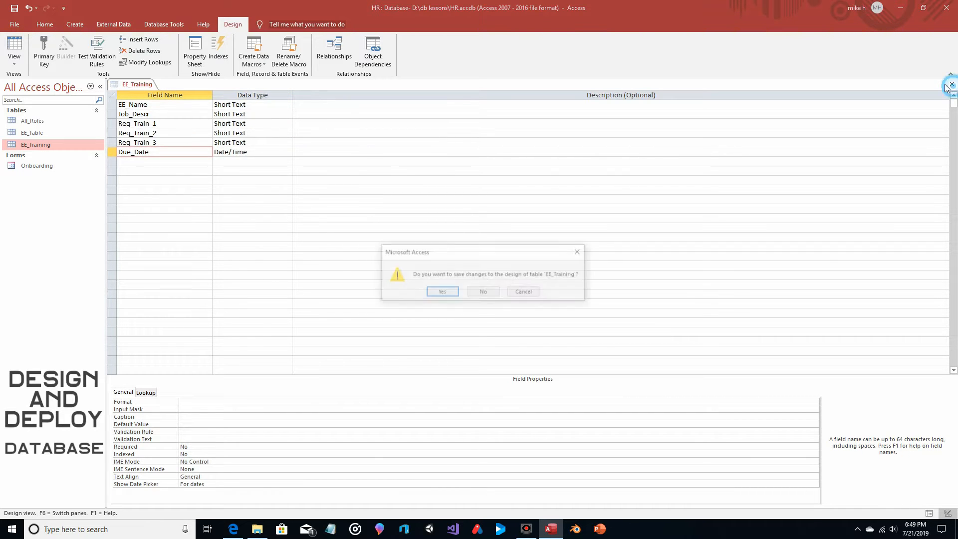
click(440, 294)
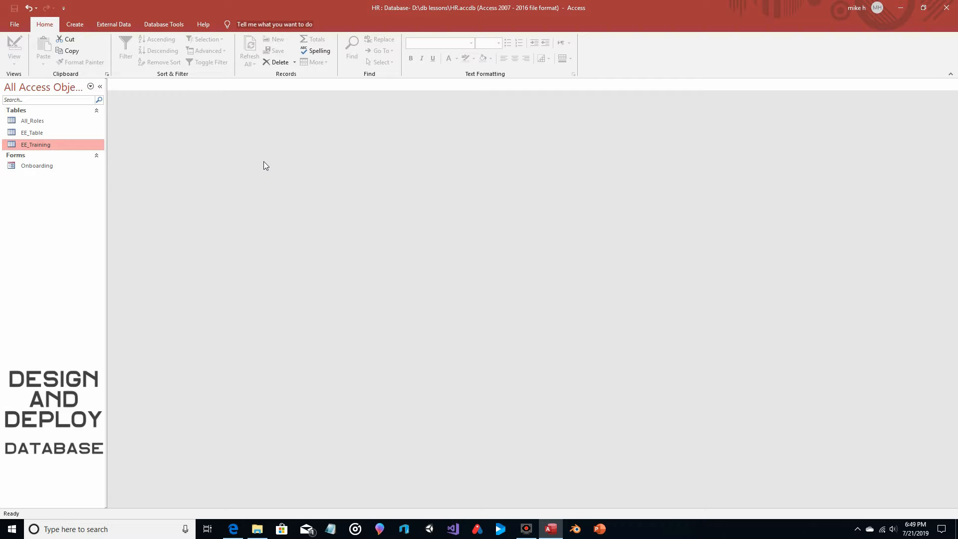
Check the new date columns in the EE_Table and EE_Training datasheets, then close both tables.
double_click(56, 131)
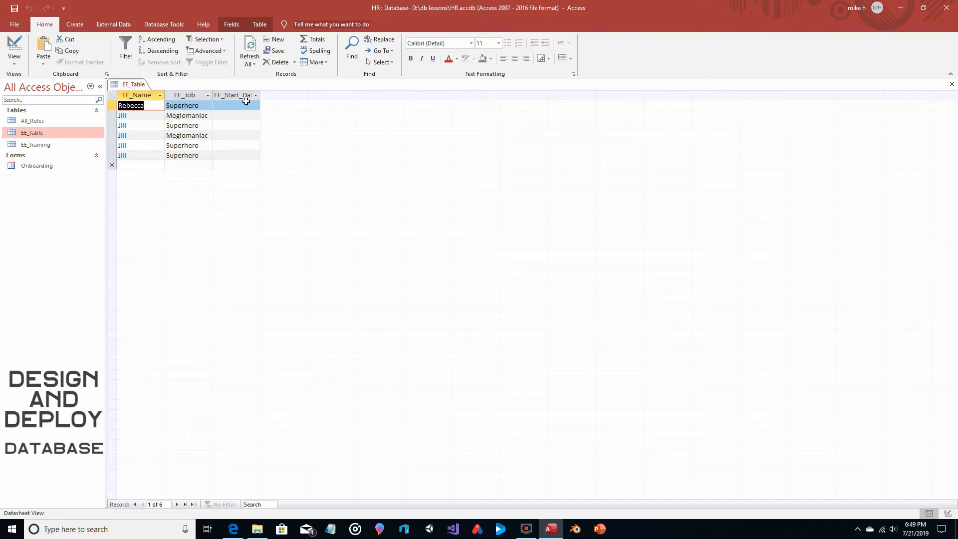
double_click(53, 144)
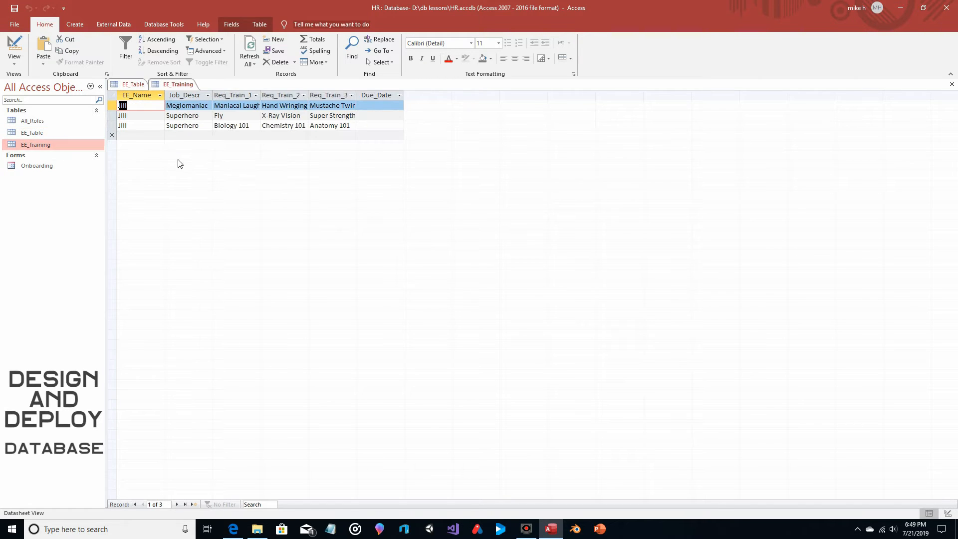
click(952, 84)
click(951, 84)
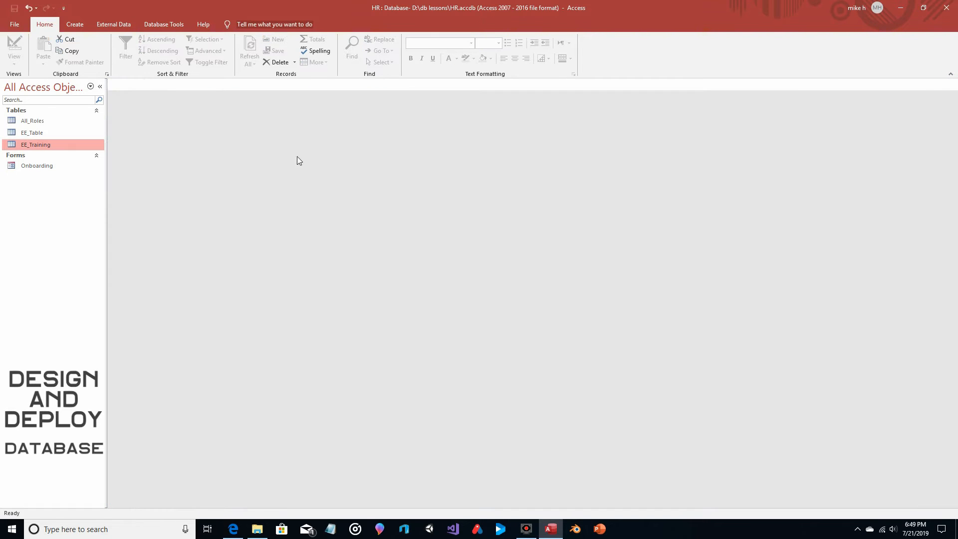
Open the Onboarding form in Design View and place a text box about 1.5 by 0.2 inches above the Add Record button.
double_click(45, 167)
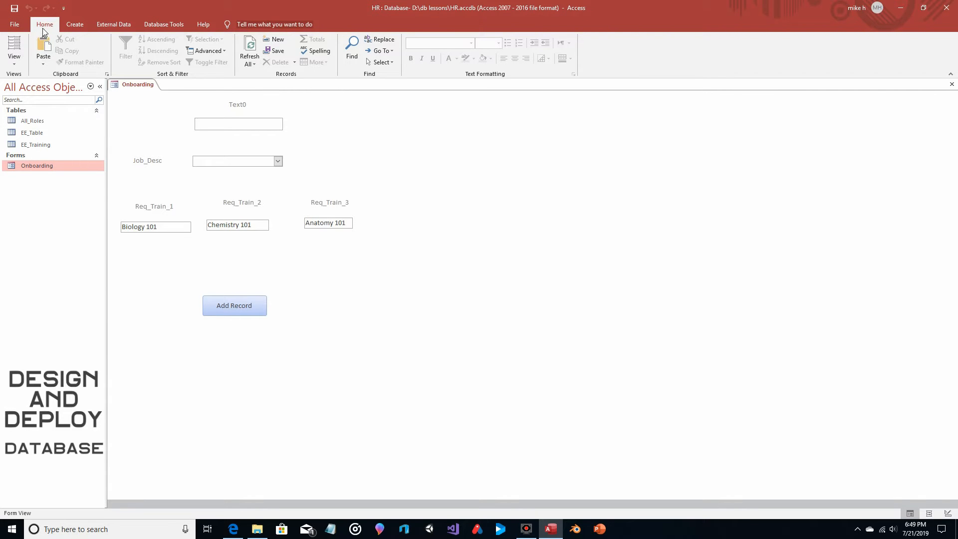
click(15, 60)
click(27, 122)
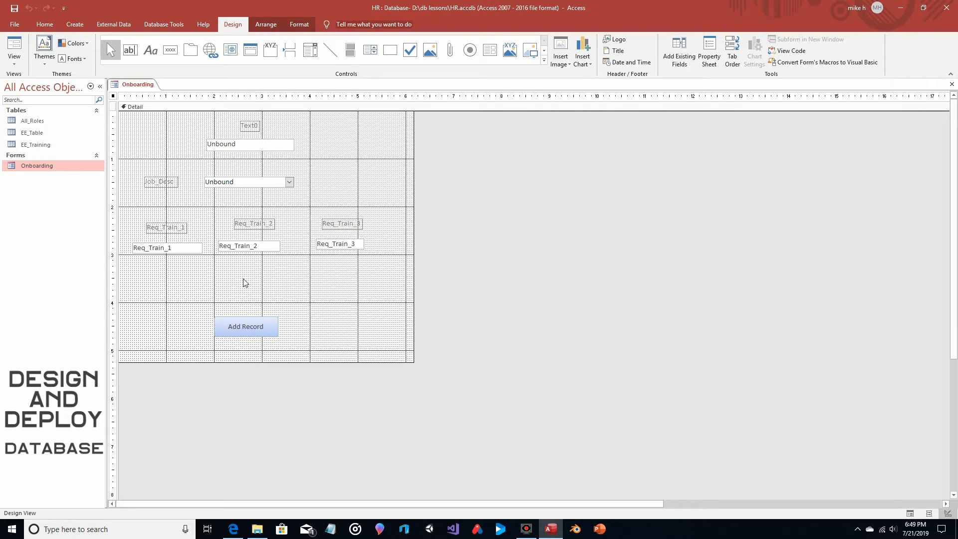
click(131, 50)
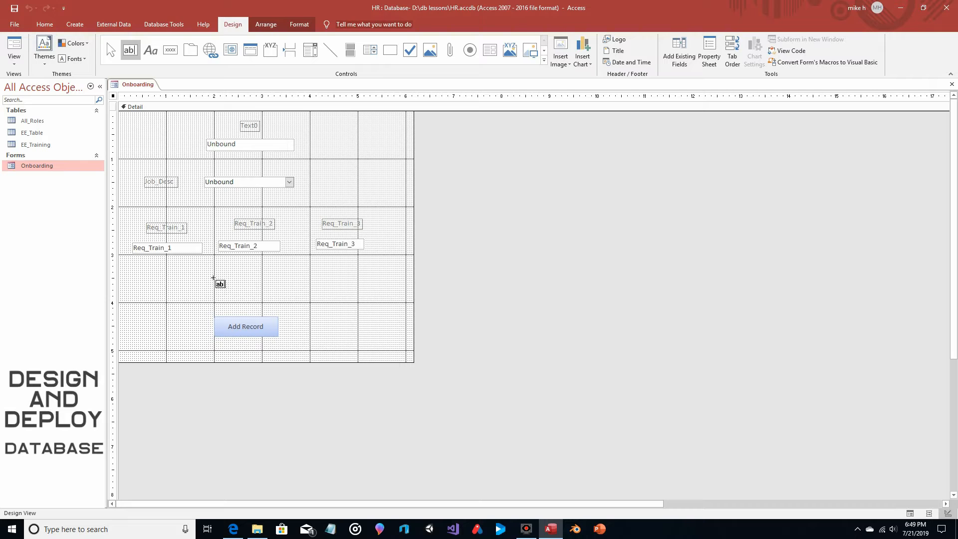
drag(210, 278, 284, 289)
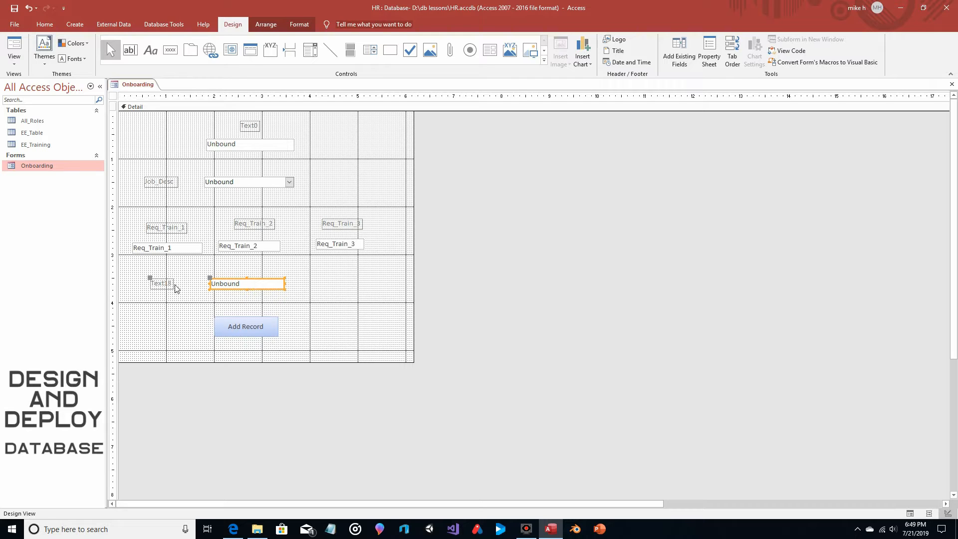
Name the new unbound text box Start_Date in its properties and save the form.
click(711, 44)
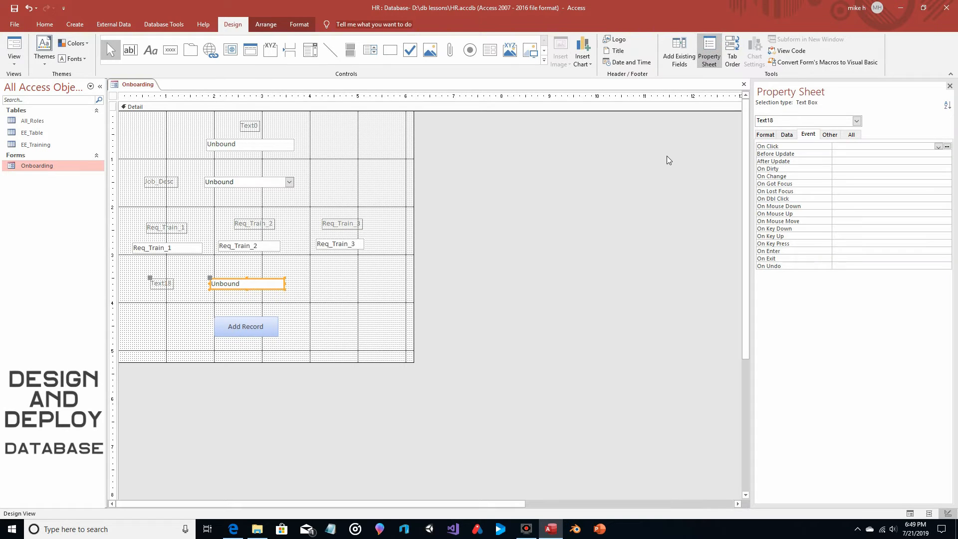
click(881, 147)
click(852, 135)
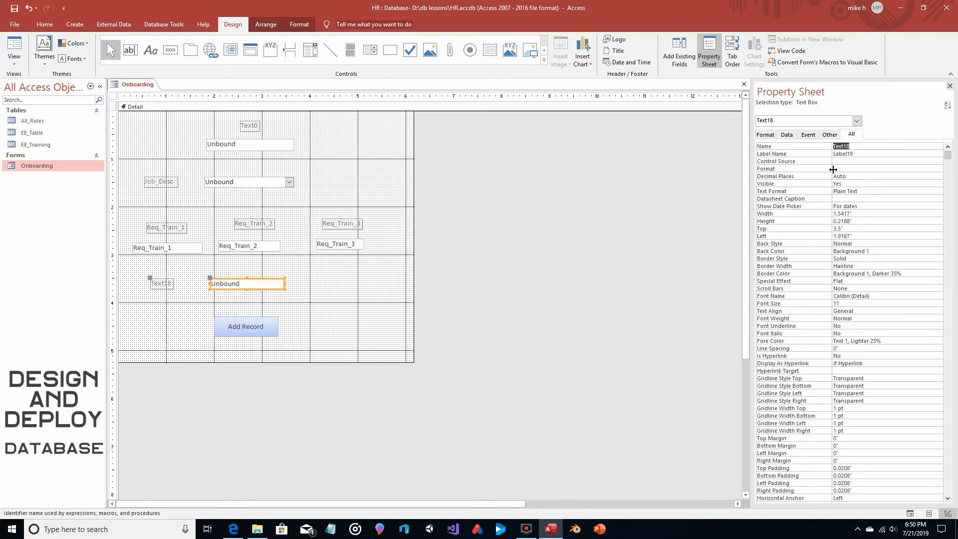
text(Start_Date)
click(14, 9)
click(21, 63)
click(471, 175)
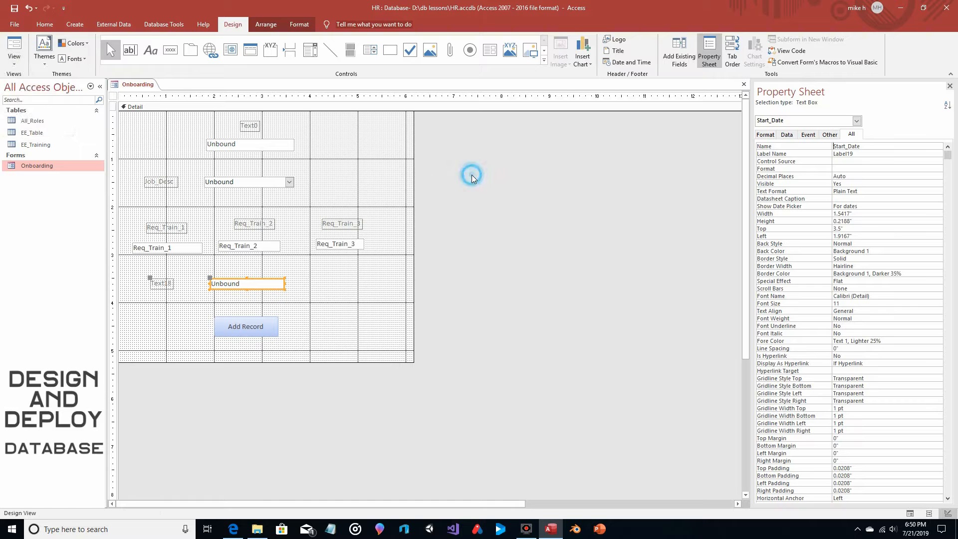
Open the On Click event procedure of the Add Record button, undoing any accidental shift of the button.
click(260, 339)
click(252, 326)
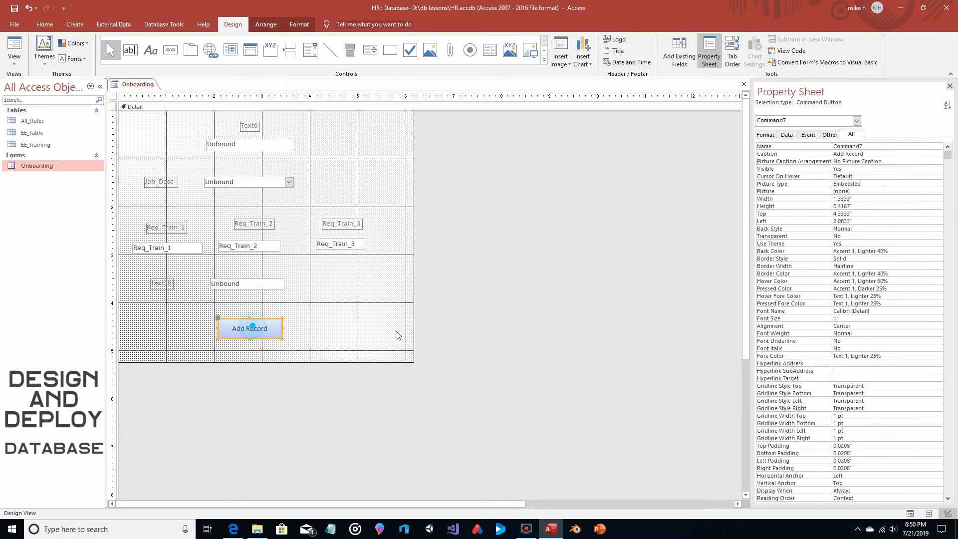
click(28, 9)
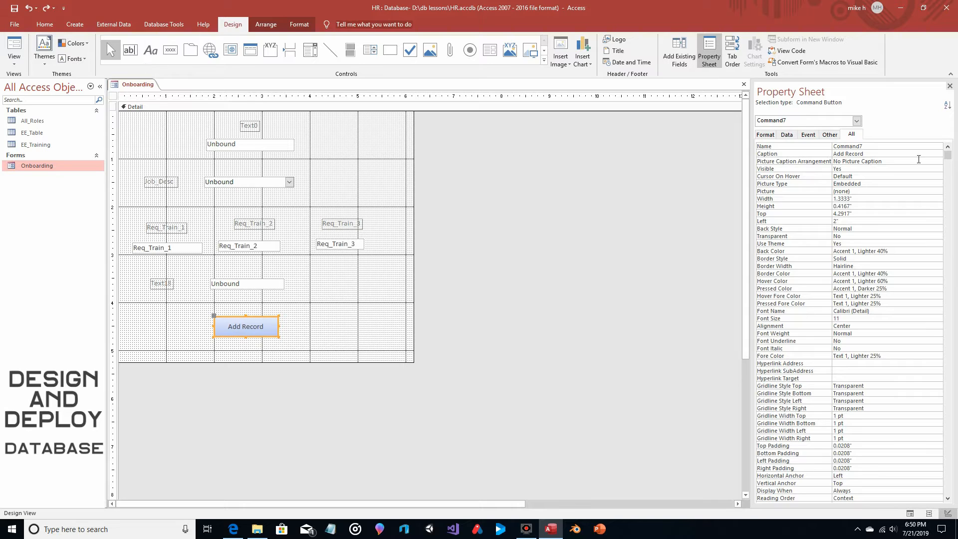
click(808, 134)
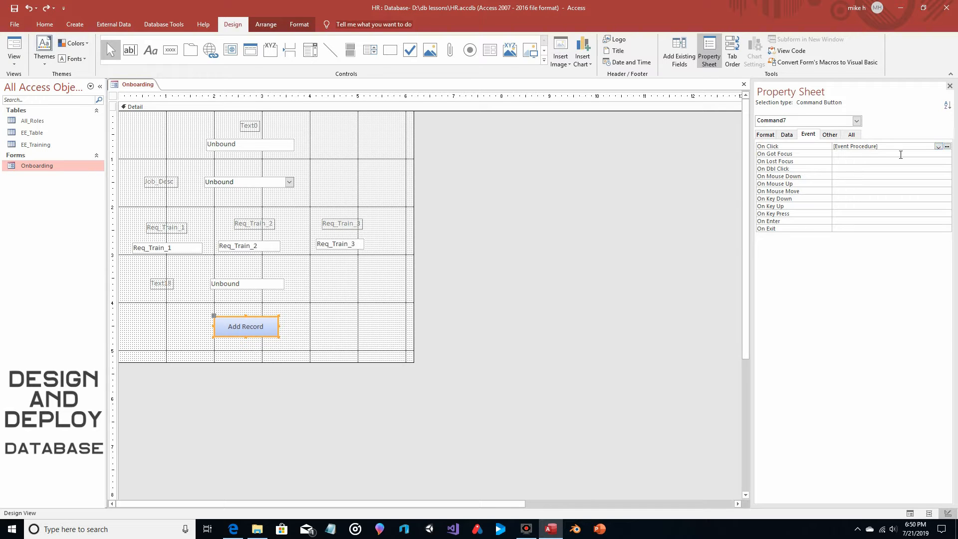
click(946, 147)
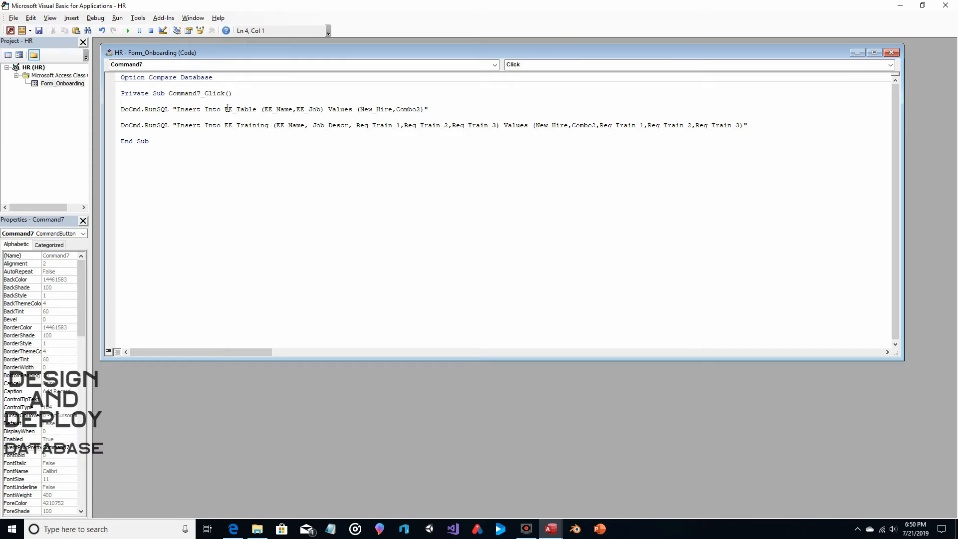
Add EE_Start_Date after EE_Job in the column list of the EE_Table insert statement.
drag(224, 109, 258, 109)
drag(264, 109, 292, 109)
double_click(302, 109)
click(320, 109)
text(,EE_)
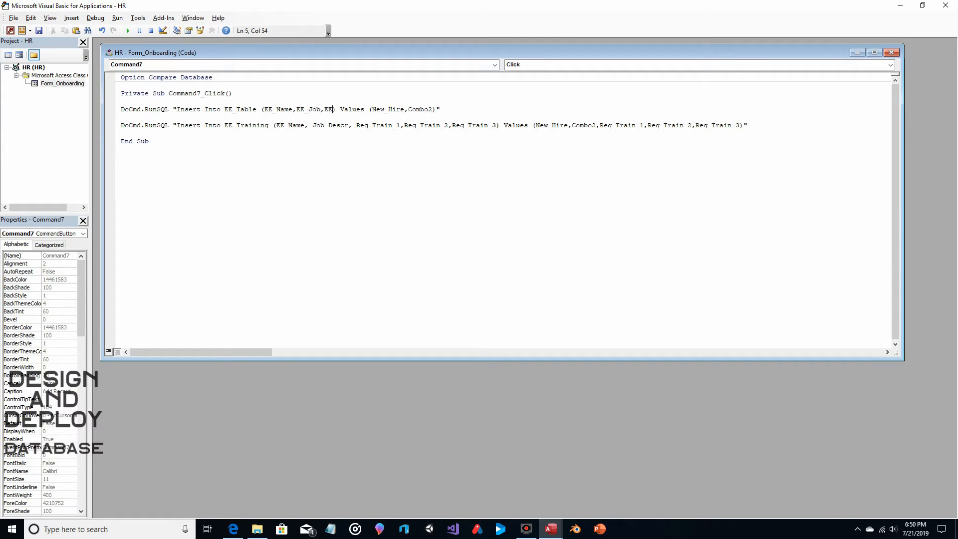
text(Start)
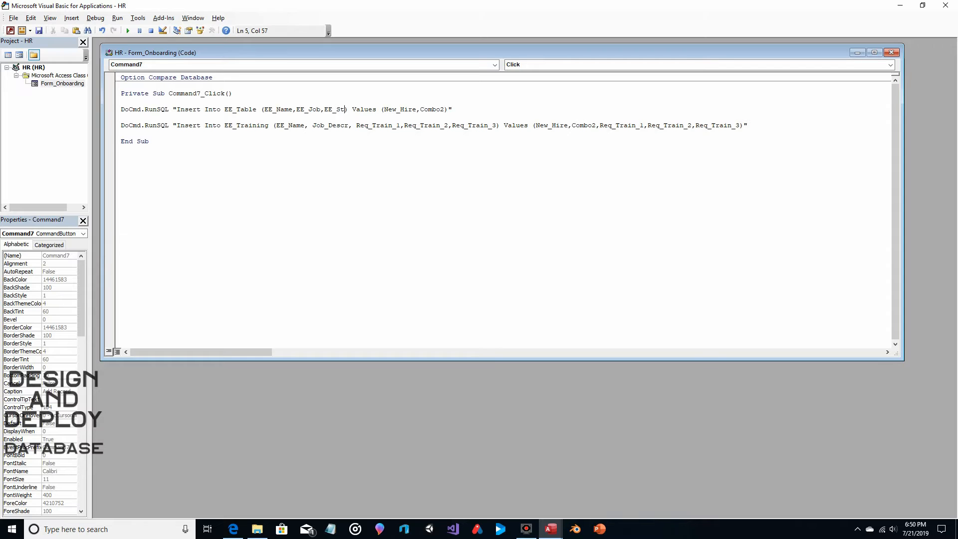
text(_Date)
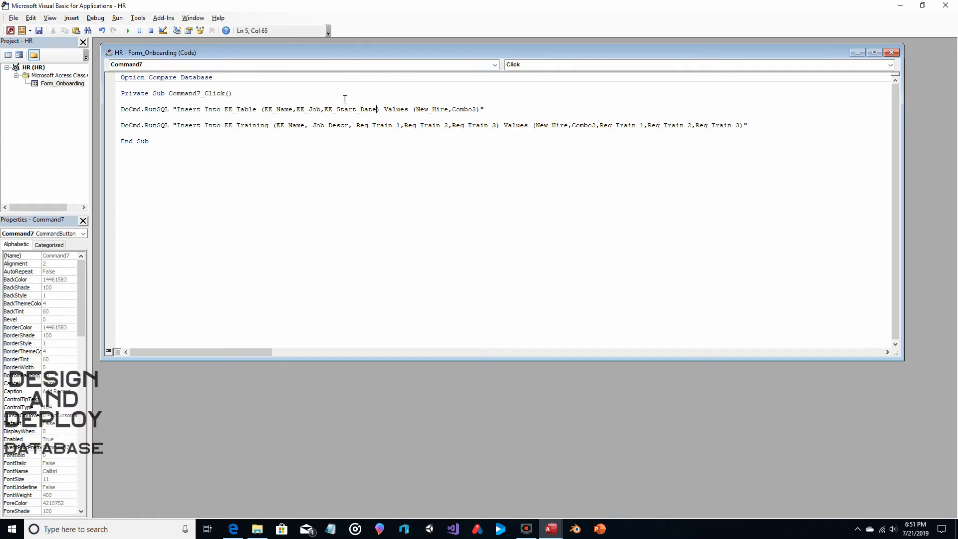
Check the new text box's name on the form and add Start_Date after Combo2 in the EE_Table insert statement's values.
click(474, 109)
text(,)
mouse_move(551, 529)
click(489, 447)
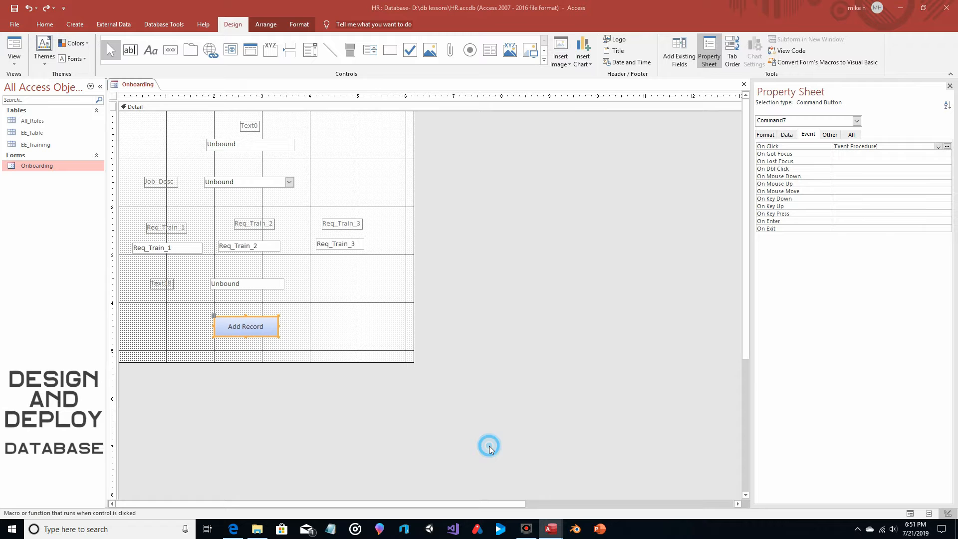
click(233, 283)
click(851, 134)
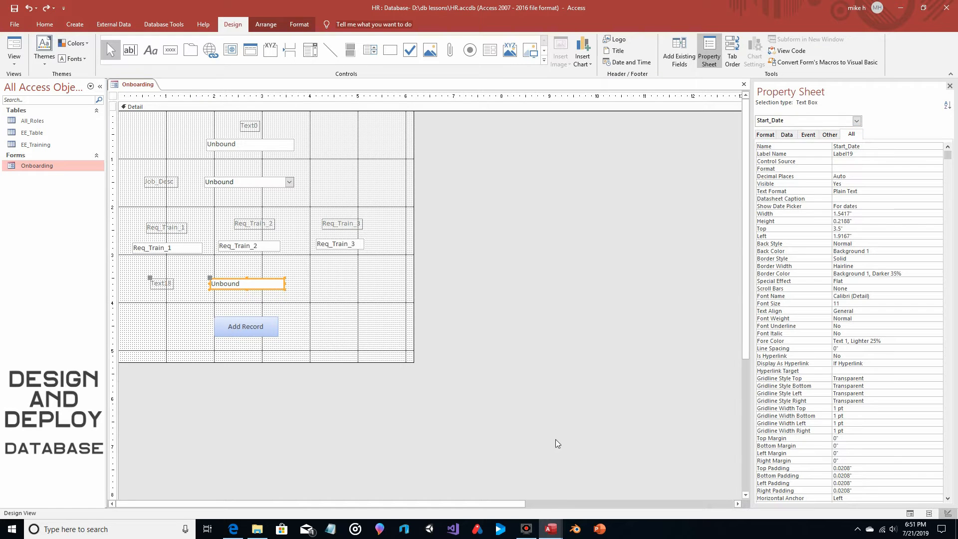
mouse_move(548, 524)
click(580, 498)
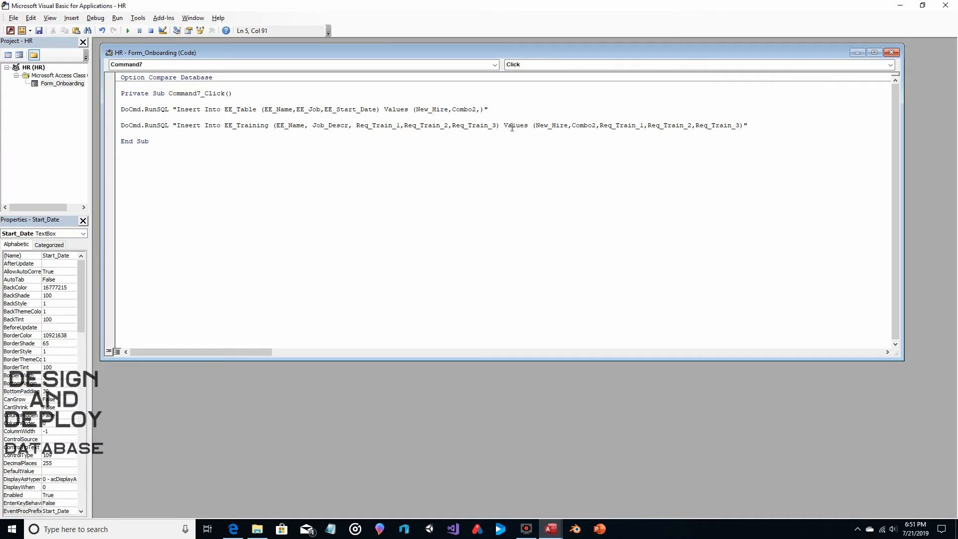
text(Start_Date)
Save and close the event code, then display the Onboarding form in Form View.
click(295, 138)
click(39, 30)
click(945, 7)
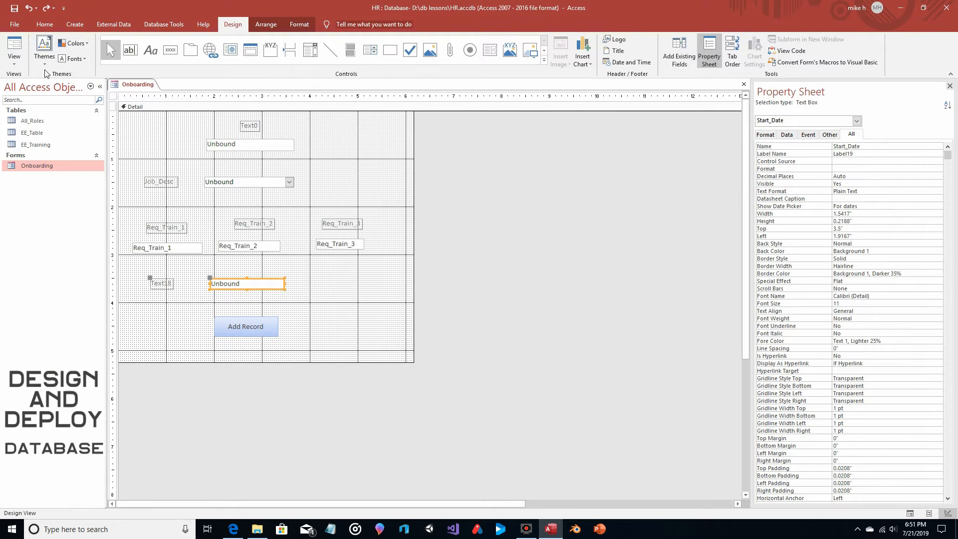
click(14, 47)
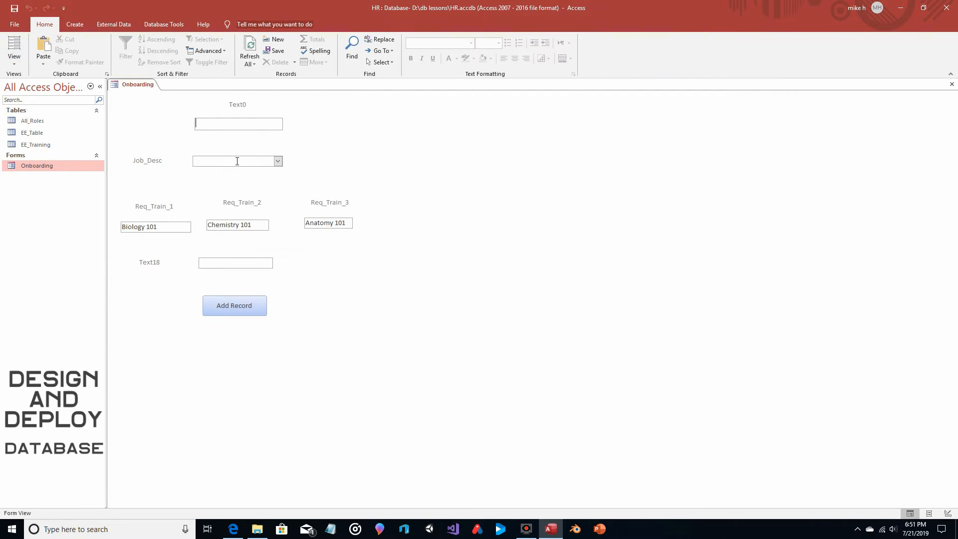
Add a record with the new hire's full name, the Superhero job and start date 08/1/19, confirming the appends.
text(Jill Val)
text(entine)
click(278, 161)
click(259, 191)
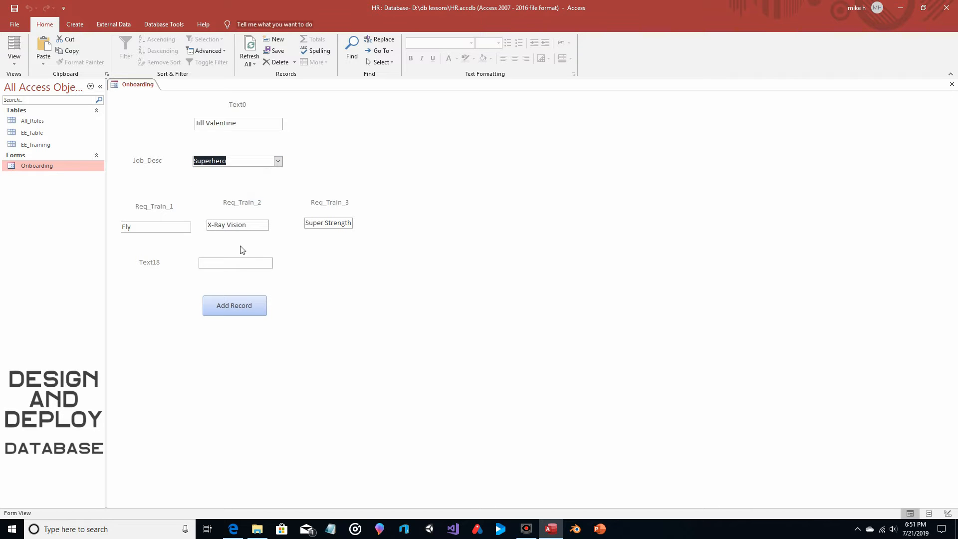
click(236, 262)
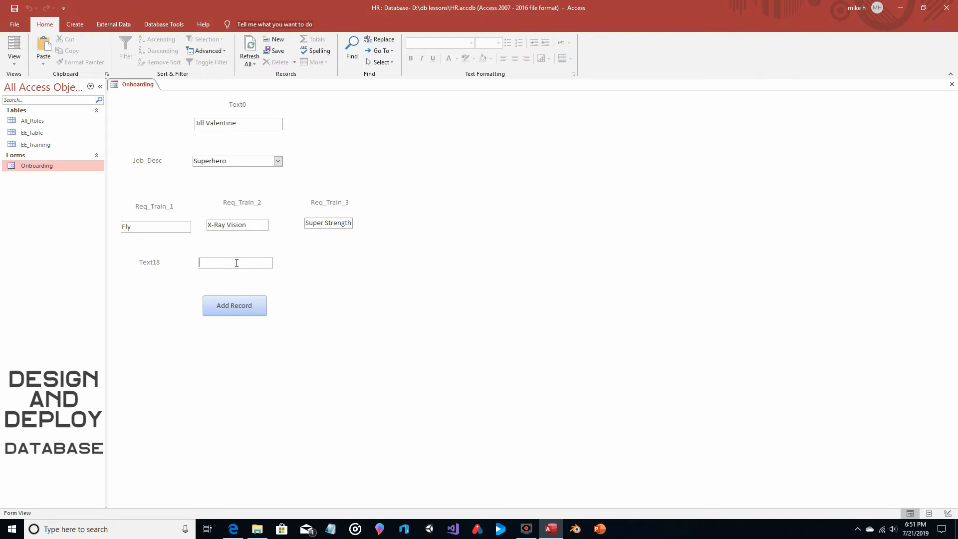
text(08/1/19)
click(231, 305)
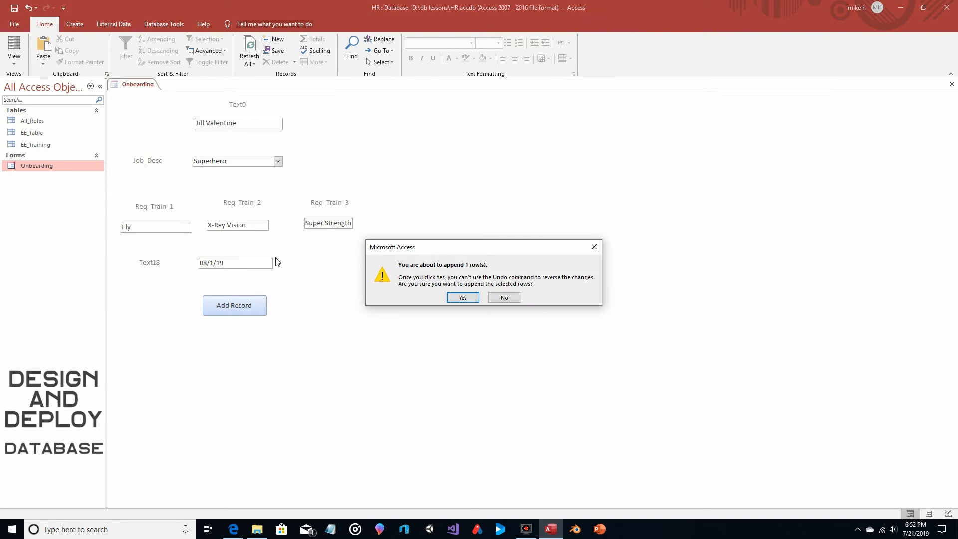
click(453, 297)
click(455, 296)
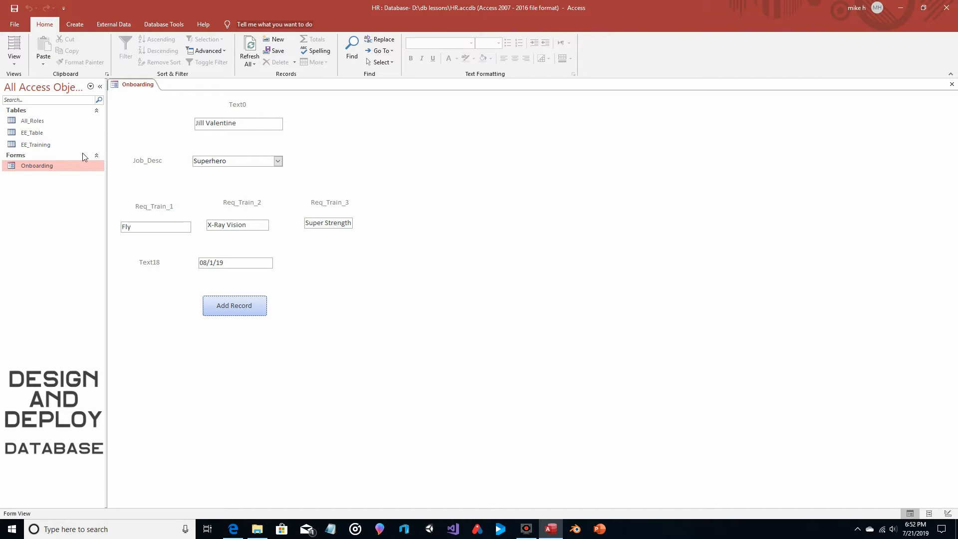
Check the new hire's entries in EE_Table and EE_Training, then close both tables and the Onboarding form.
click(44, 133)
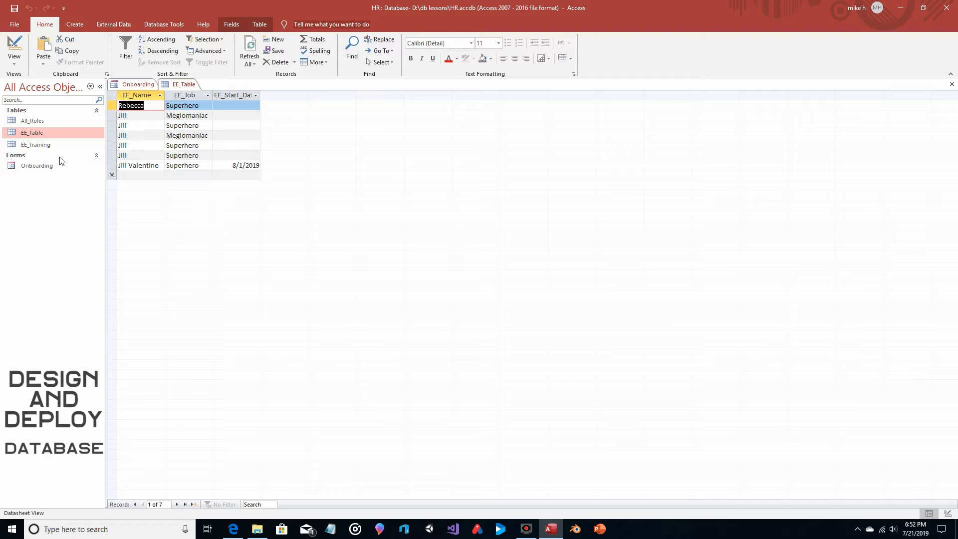
double_click(49, 145)
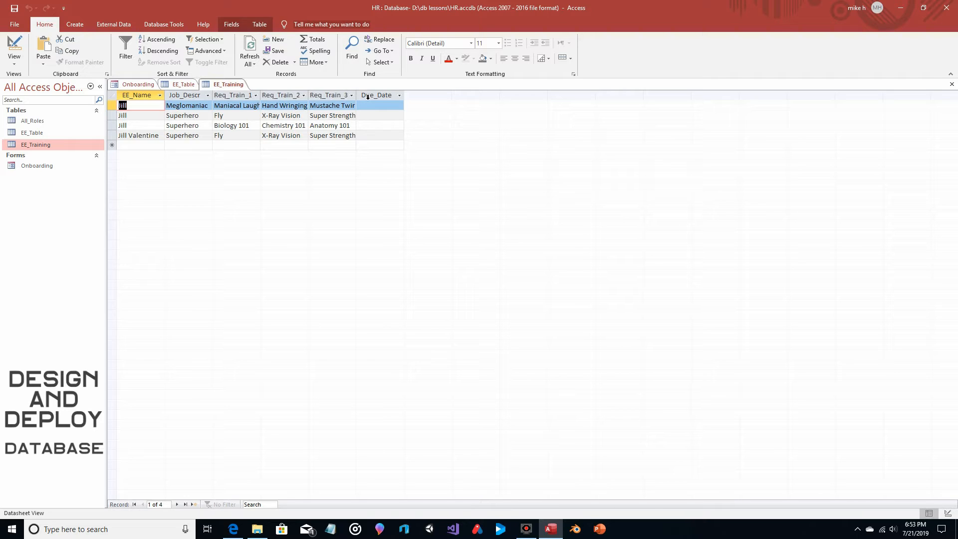
click(951, 83)
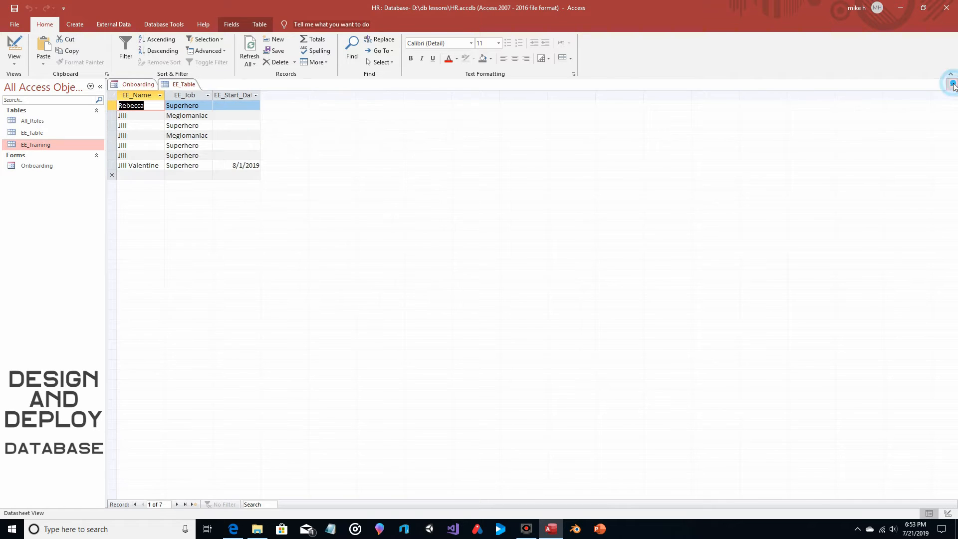
click(951, 85)
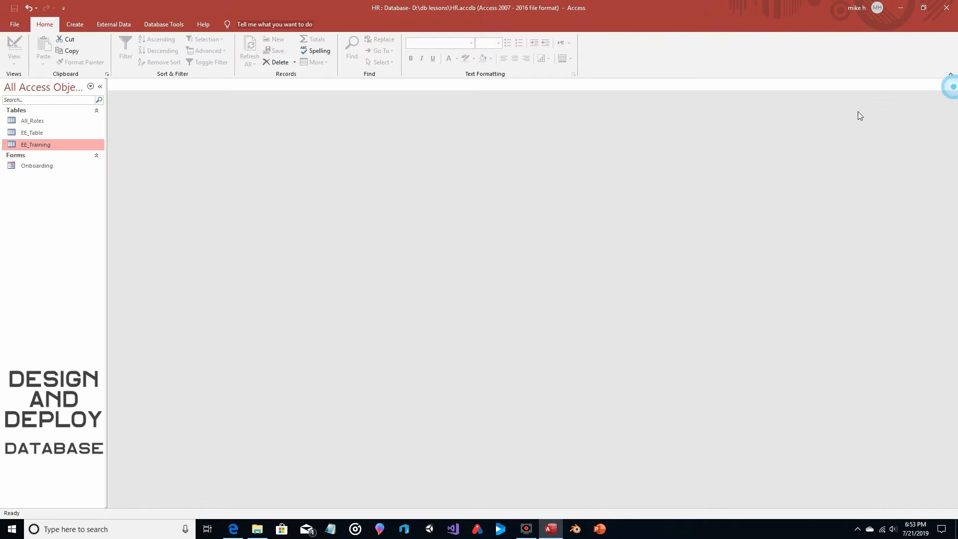
click(951, 85)
Create a new query in Design View with the EE_Table and EE_Training tables as its sources.
click(73, 24)
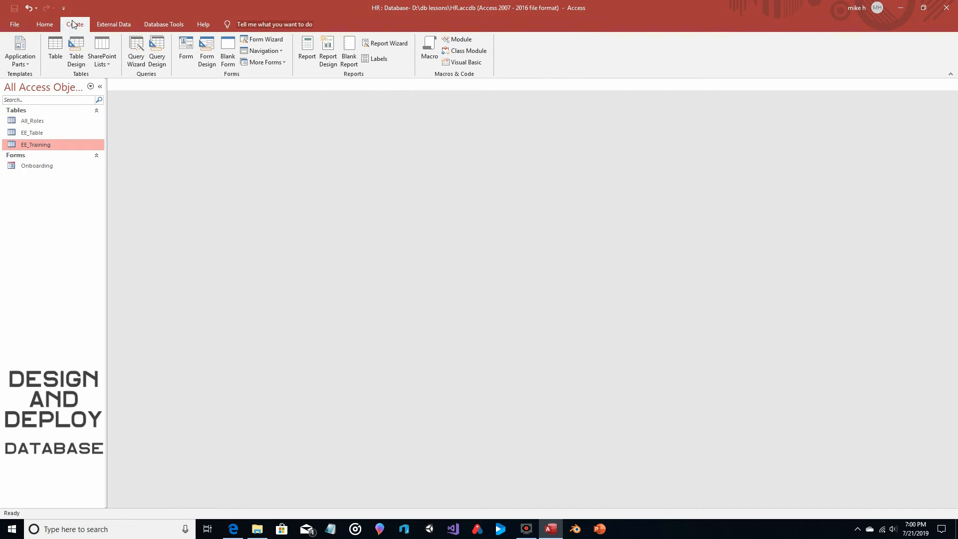
click(156, 50)
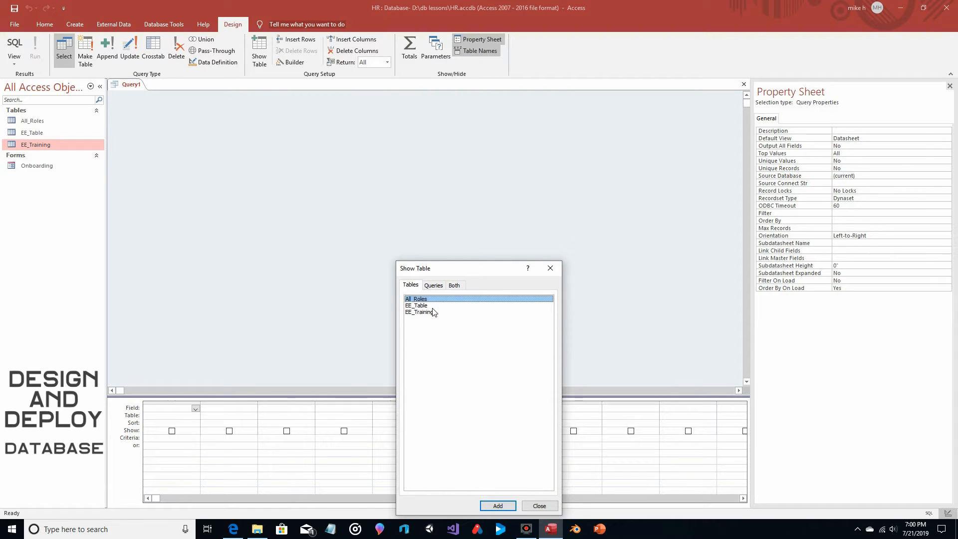
click(557, 268)
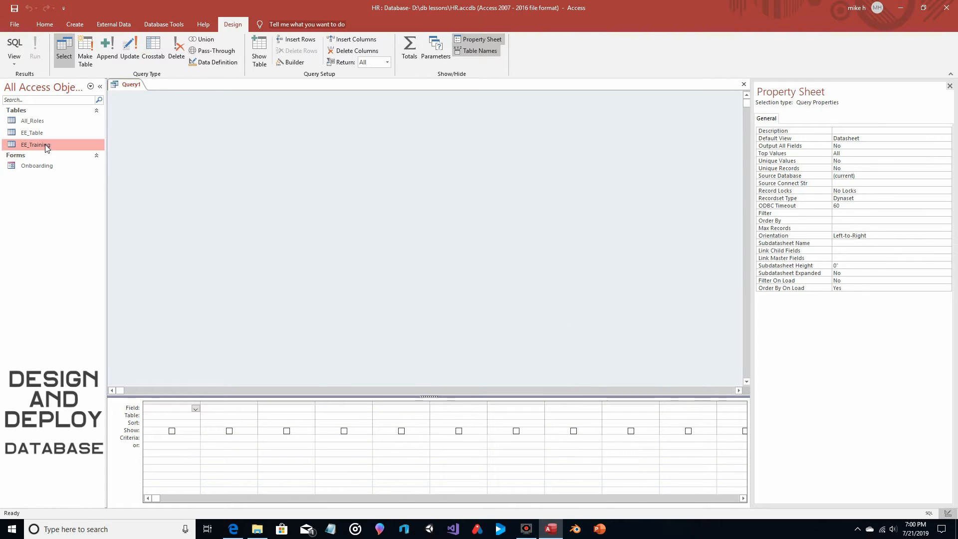
drag(46, 146, 274, 124)
drag(23, 132, 234, 120)
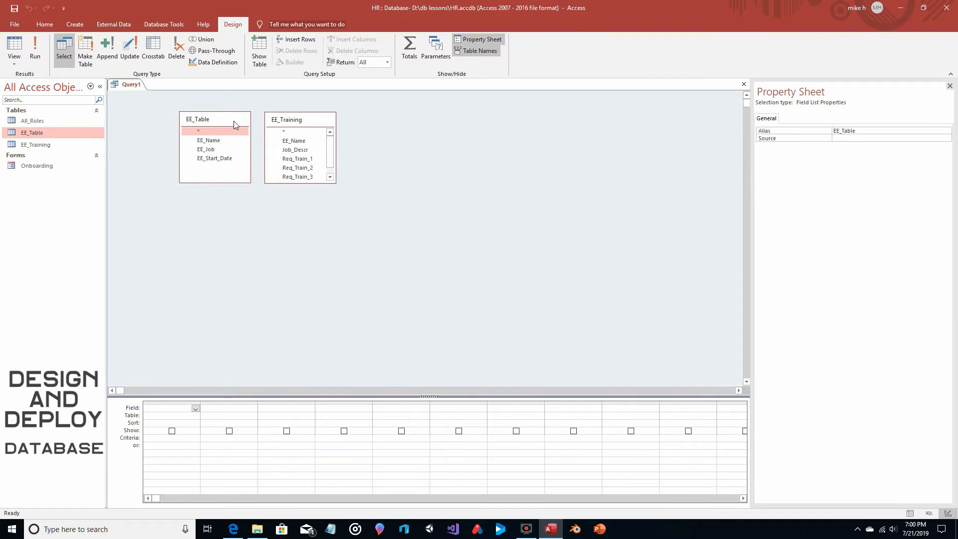
Enlarge the EE_Training field list to show every field and join it to EE_Table on EE_Name, spacing the two lists apart.
click(333, 183)
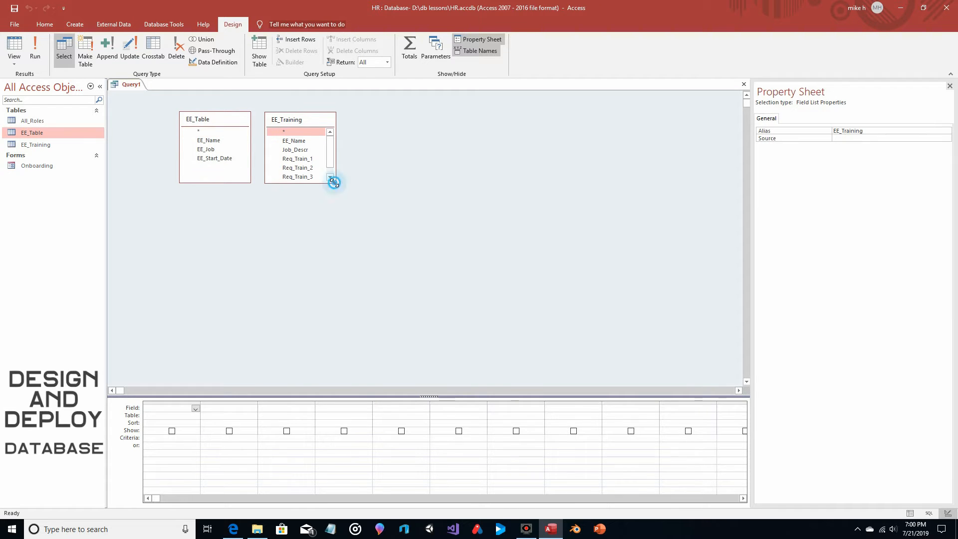
drag(333, 183, 333, 200)
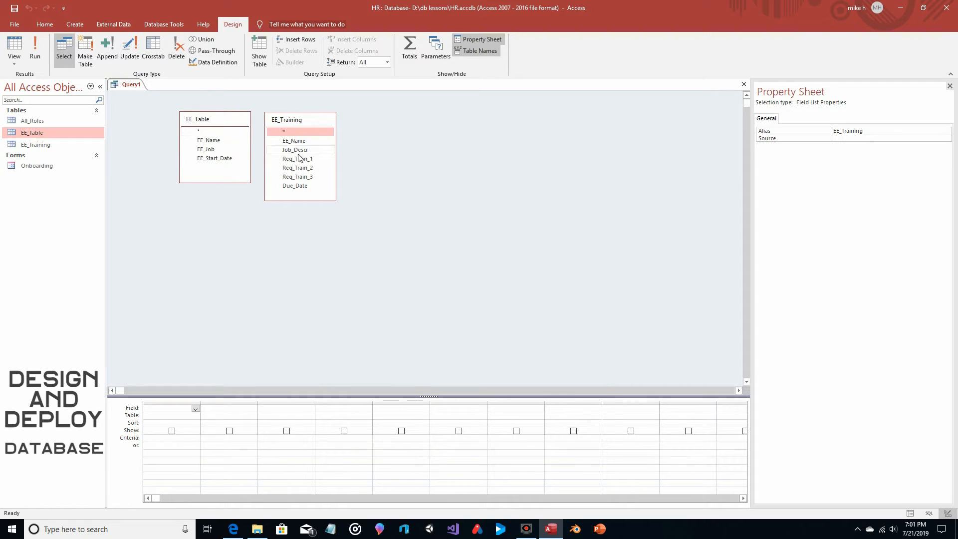
drag(212, 140, 286, 143)
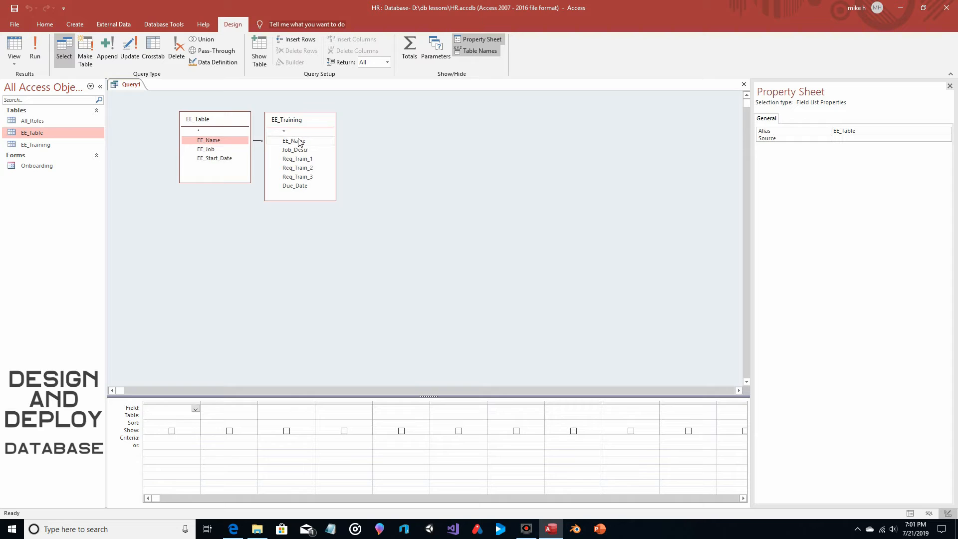
drag(225, 126, 209, 128)
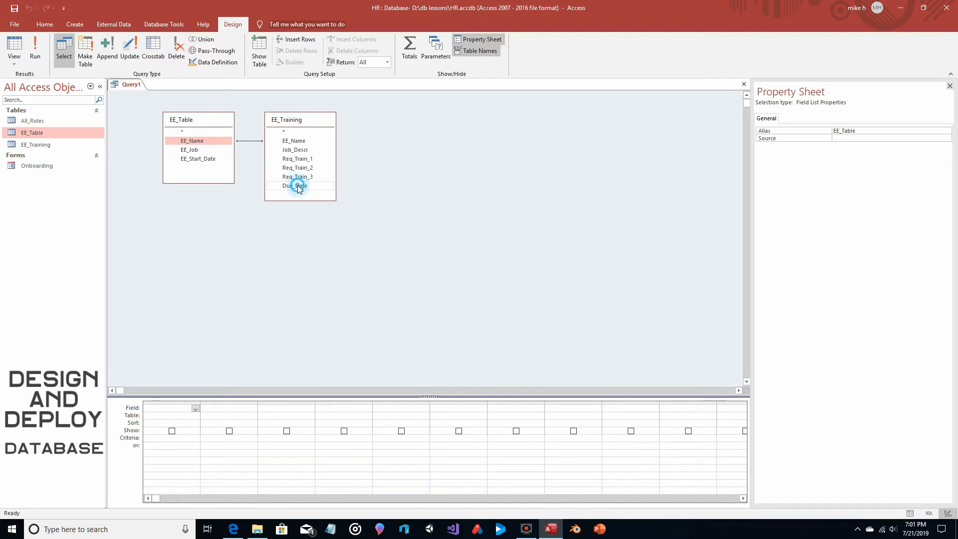
Make it an update query that sets EE_Training's Due_Date to the expression [EE_Table]![EE_Start_Date] +14.
drag(297, 186, 170, 412)
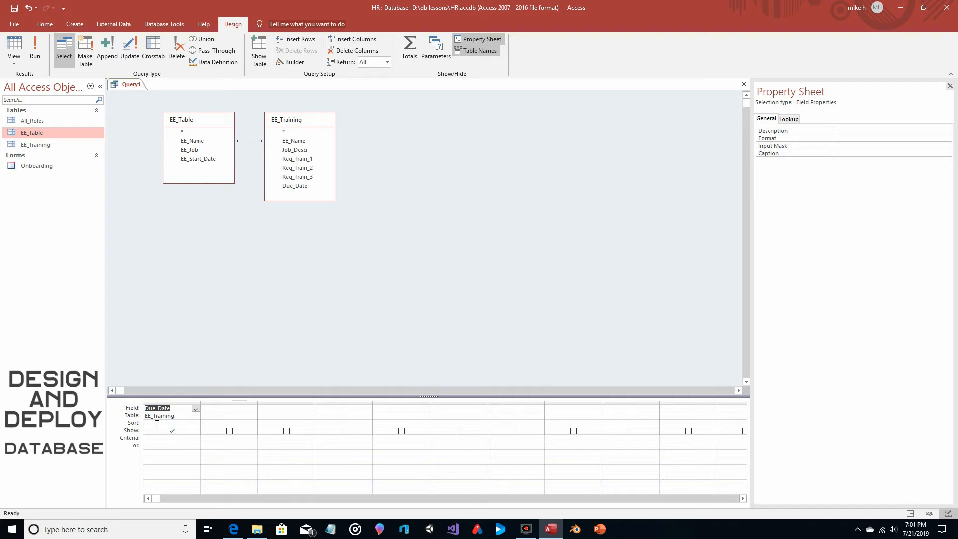
click(131, 47)
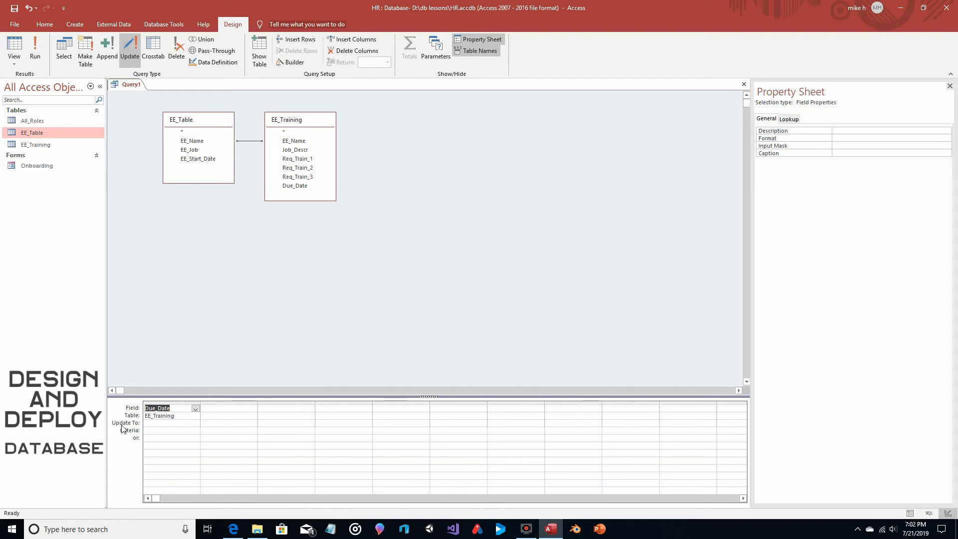
right_click(165, 422)
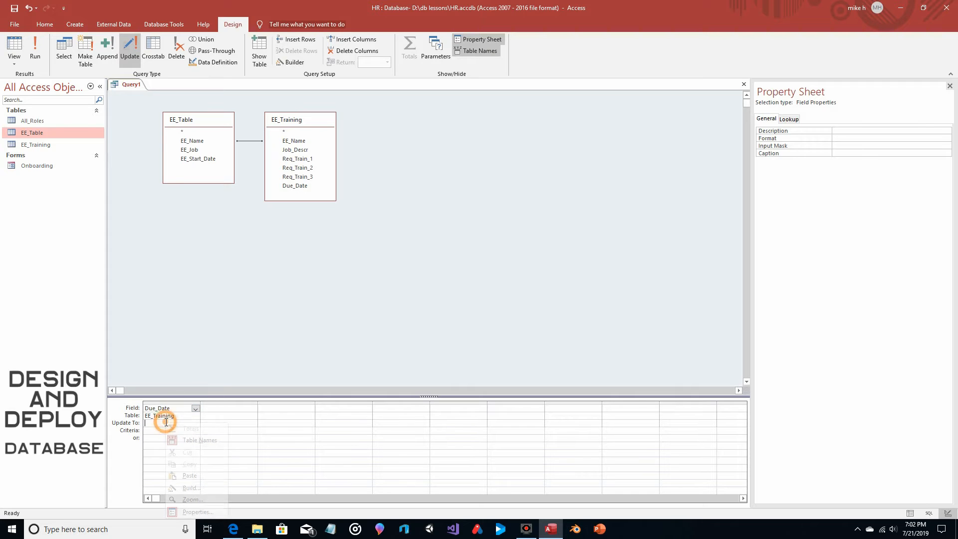
click(199, 489)
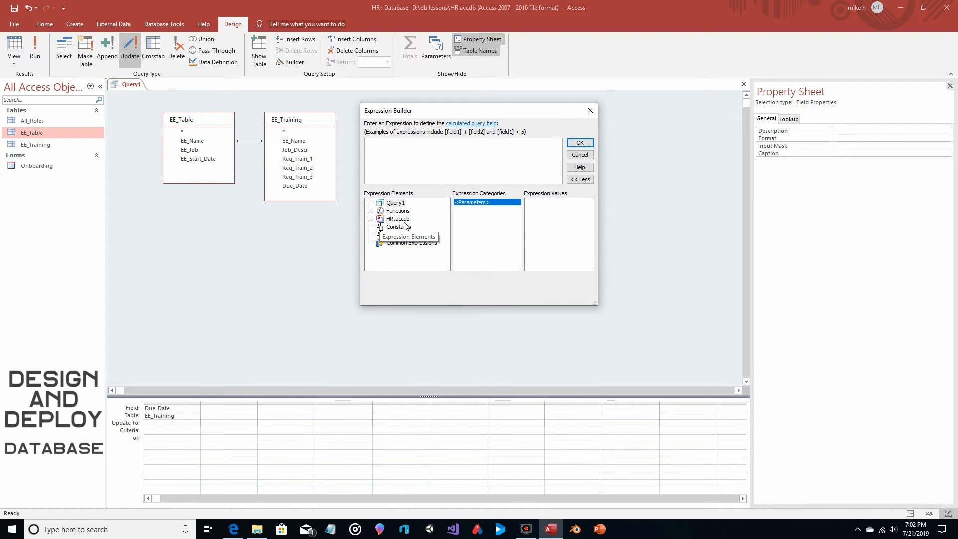
click(371, 219)
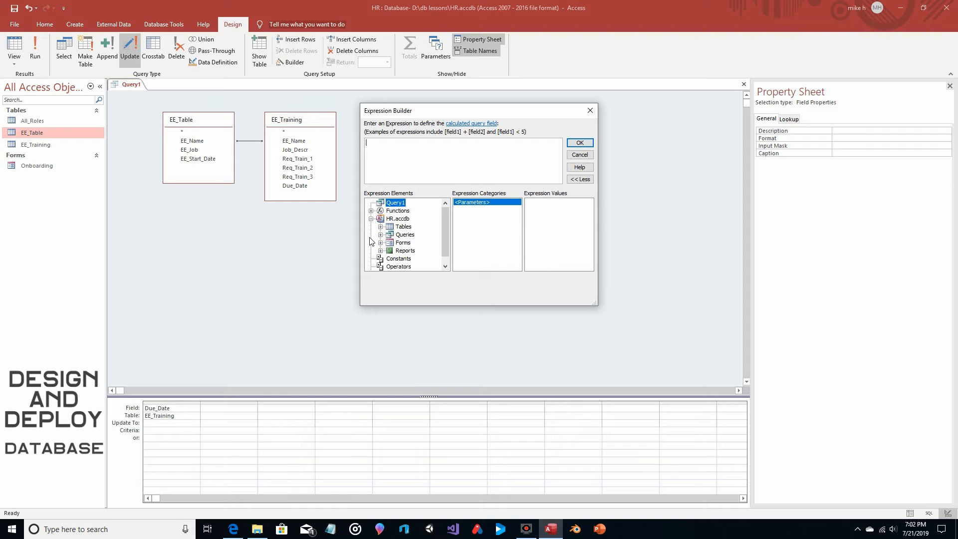
click(380, 227)
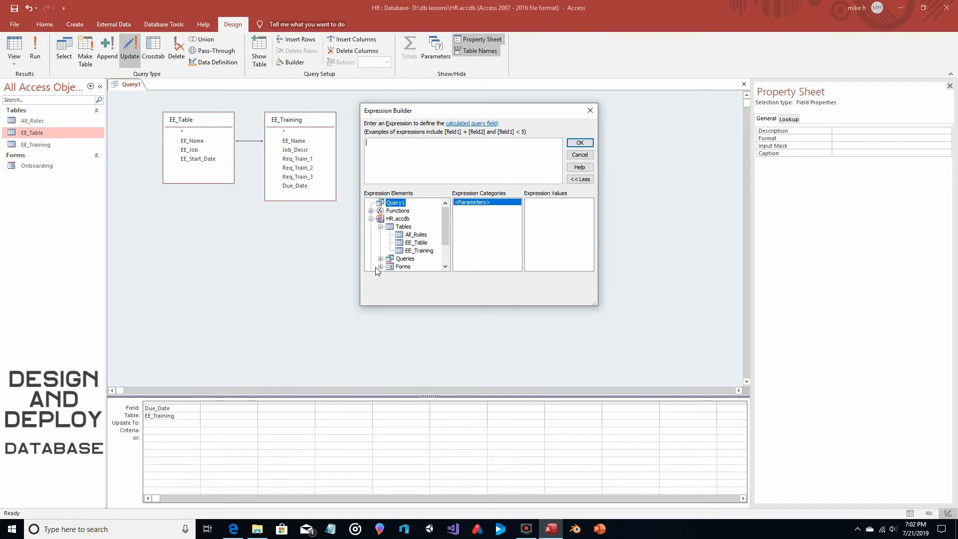
click(420, 243)
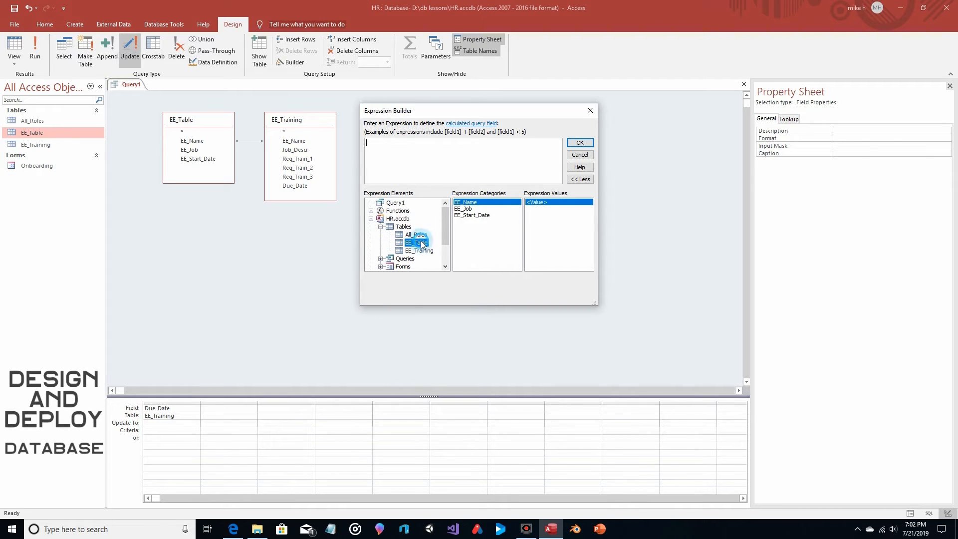
click(473, 216)
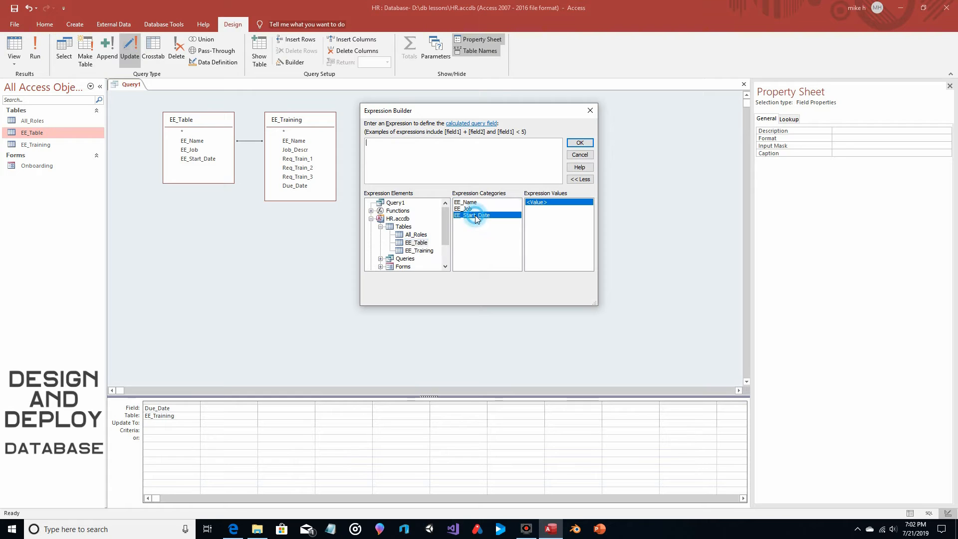
double_click(475, 214)
text(+14)
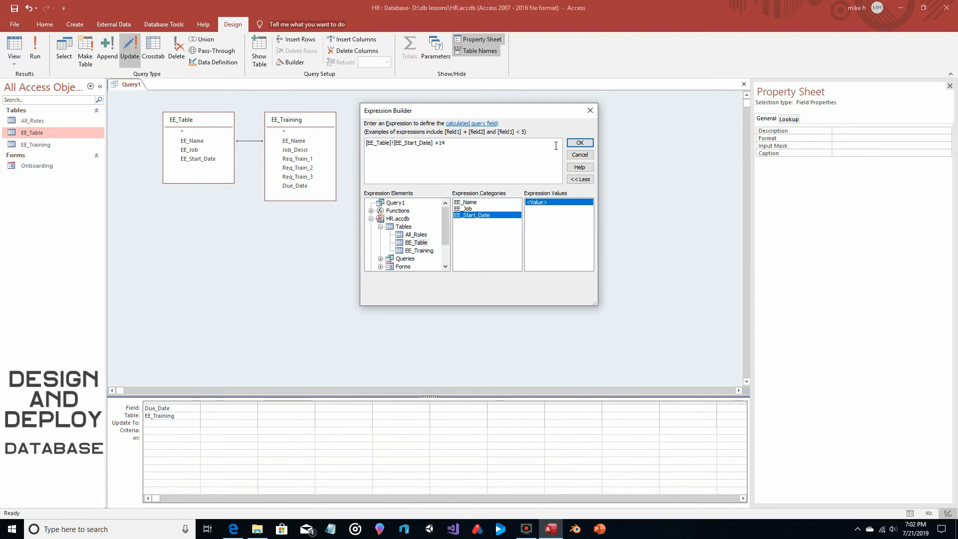
click(579, 142)
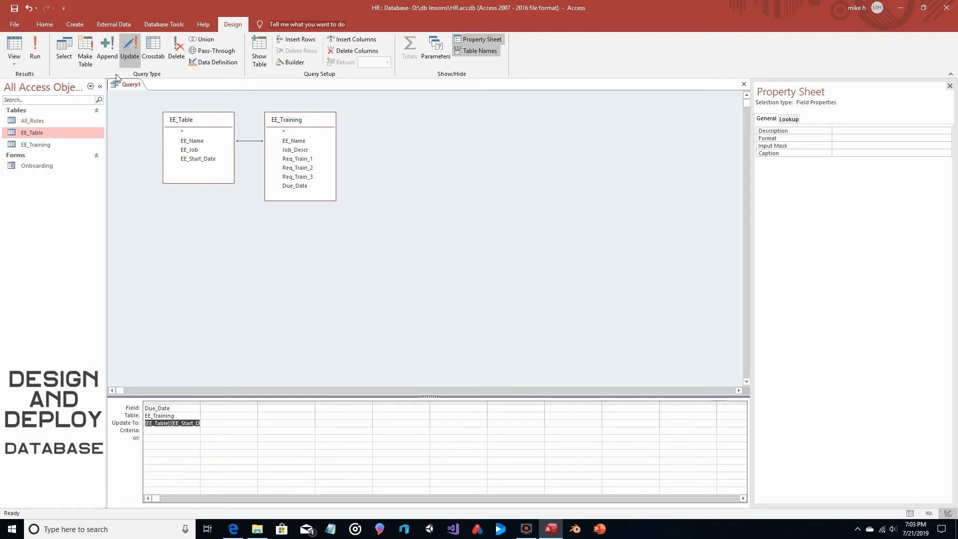
Save the update query as Assign_DD and close it.
click(14, 9)
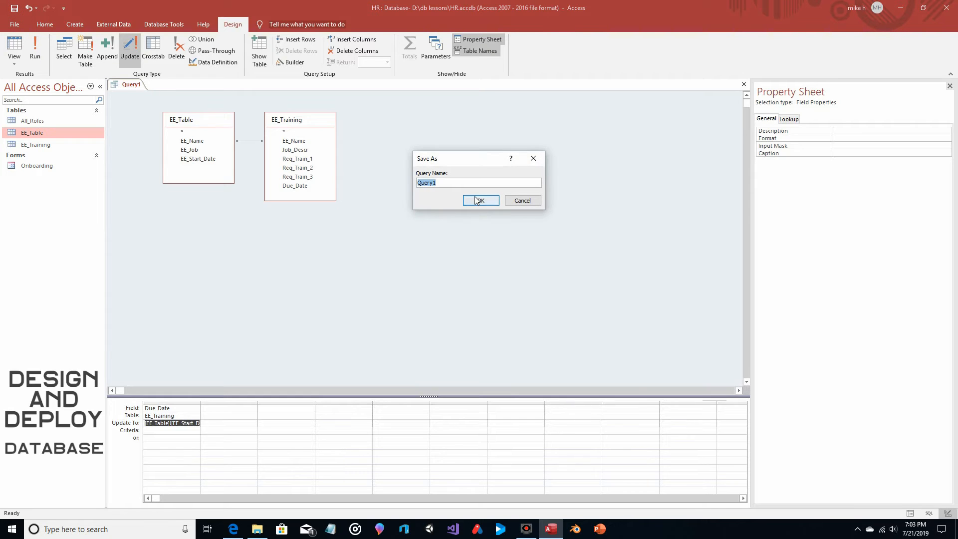
text(Assign_DD)
click(477, 202)
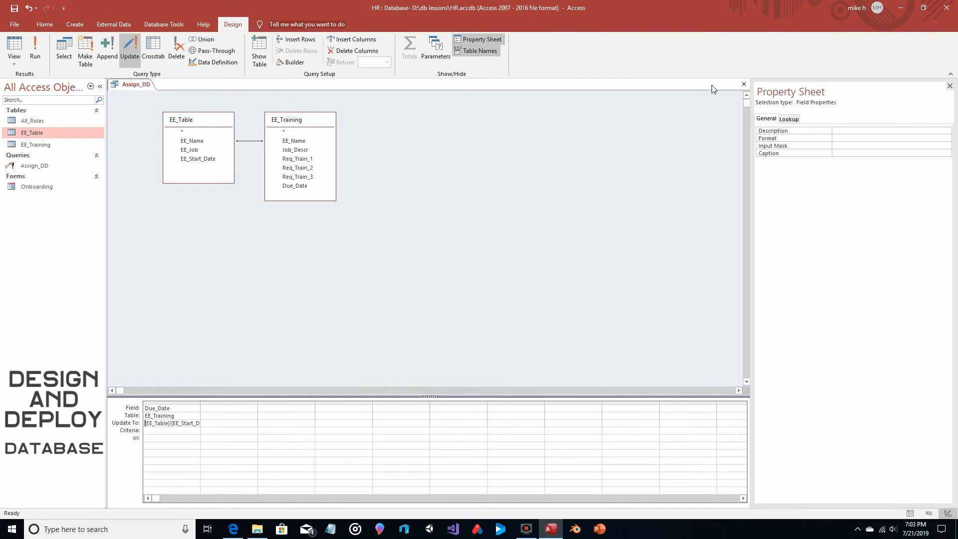
click(743, 84)
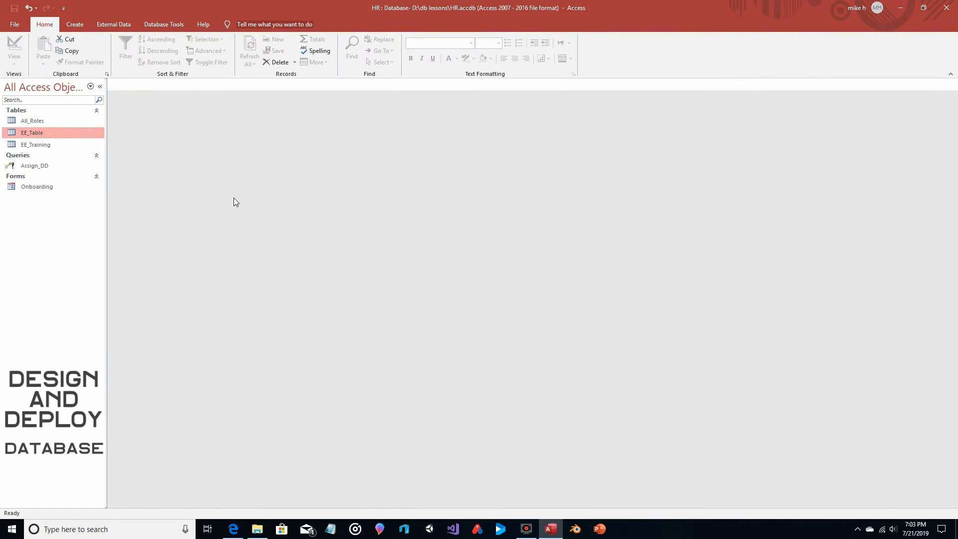
Review the start dates in EE_Table and the due dates in EE_Training, closing each table after viewing it.
double_click(46, 134)
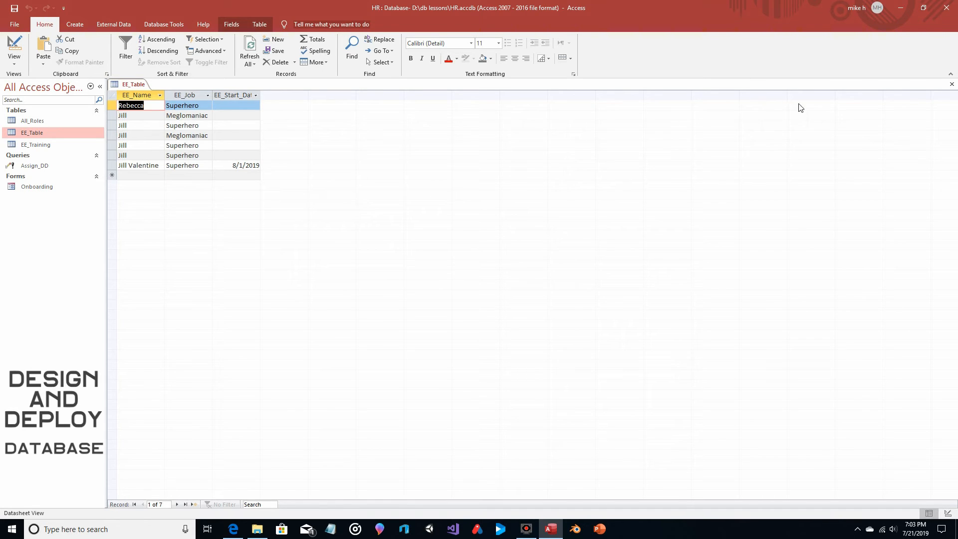
click(951, 85)
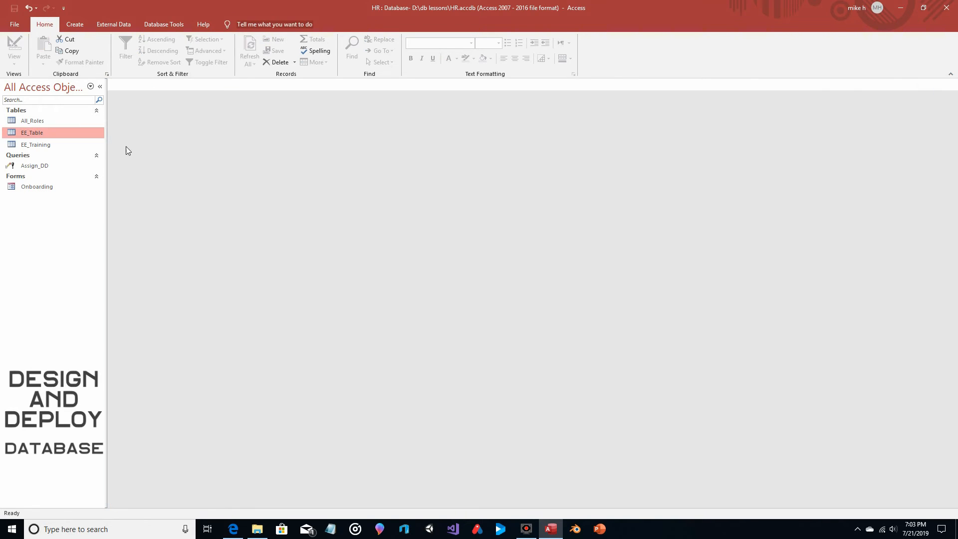
double_click(52, 145)
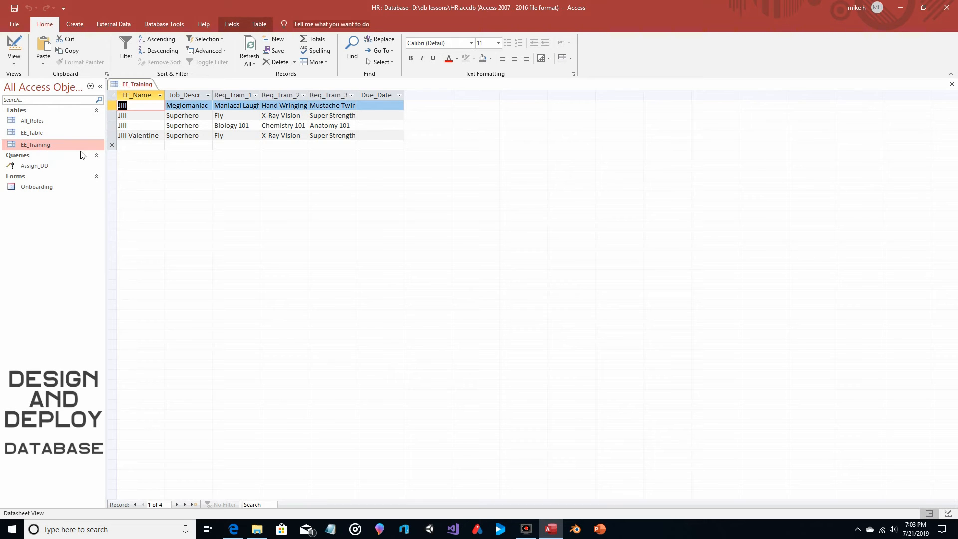
click(951, 85)
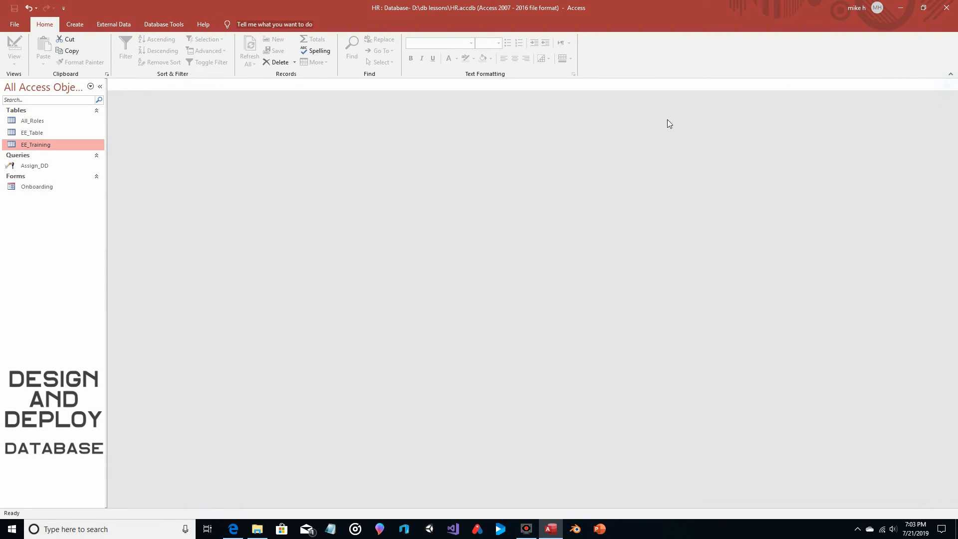
Run the Assign_DD update query, then check the due dates in EE_Training and the start dates in EE_Table.
double_click(34, 166)
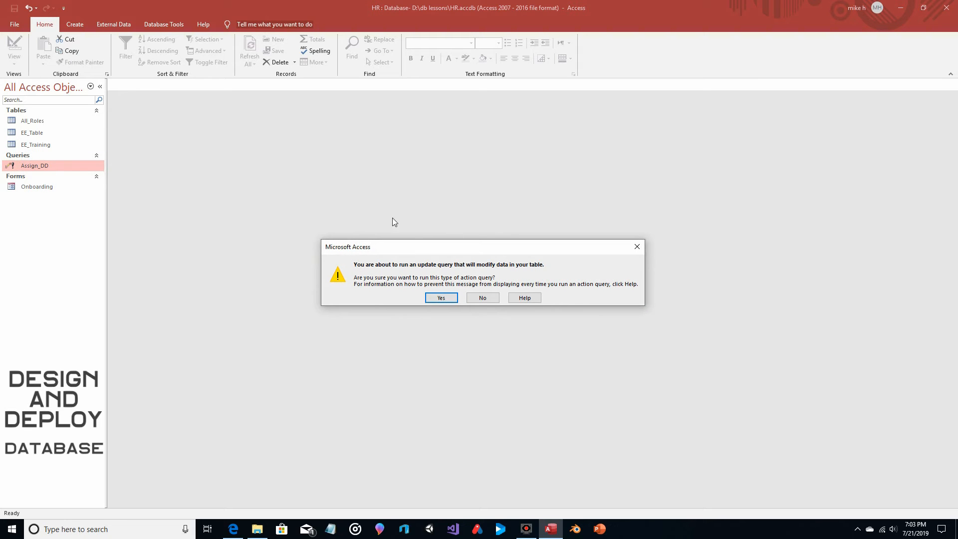
click(441, 298)
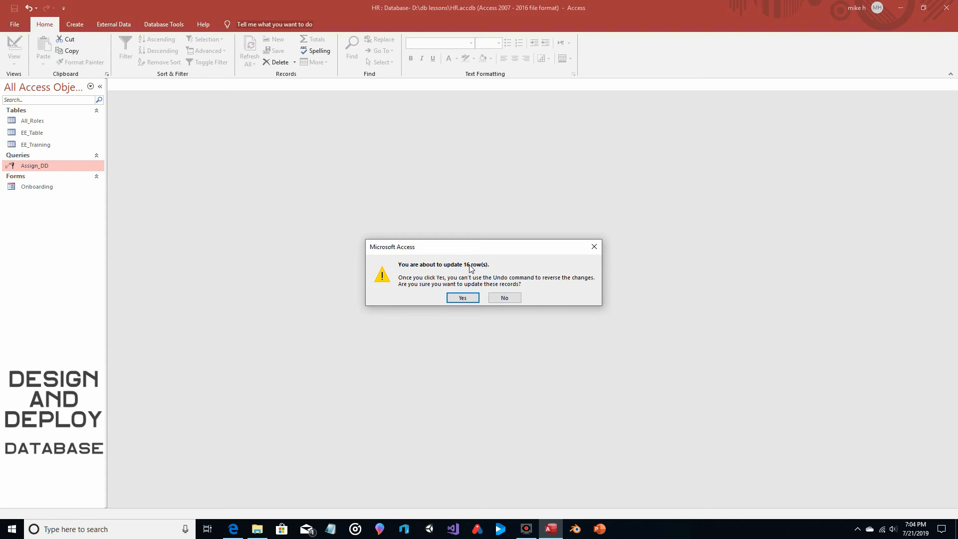
click(461, 298)
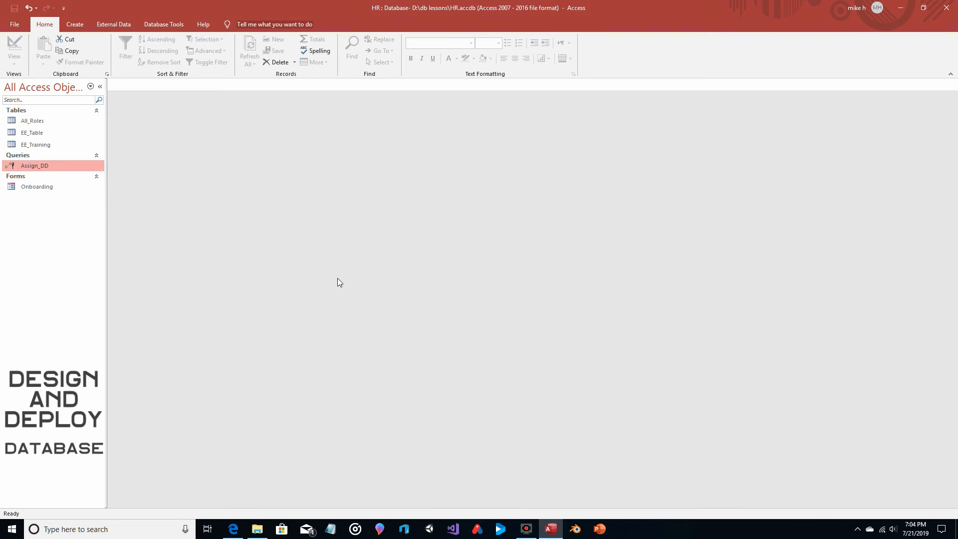
double_click(35, 145)
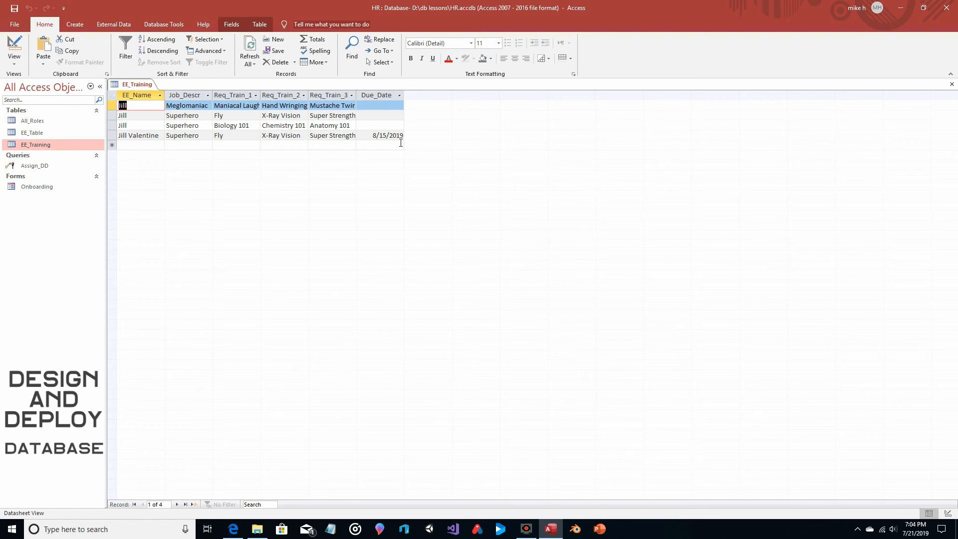
double_click(52, 134)
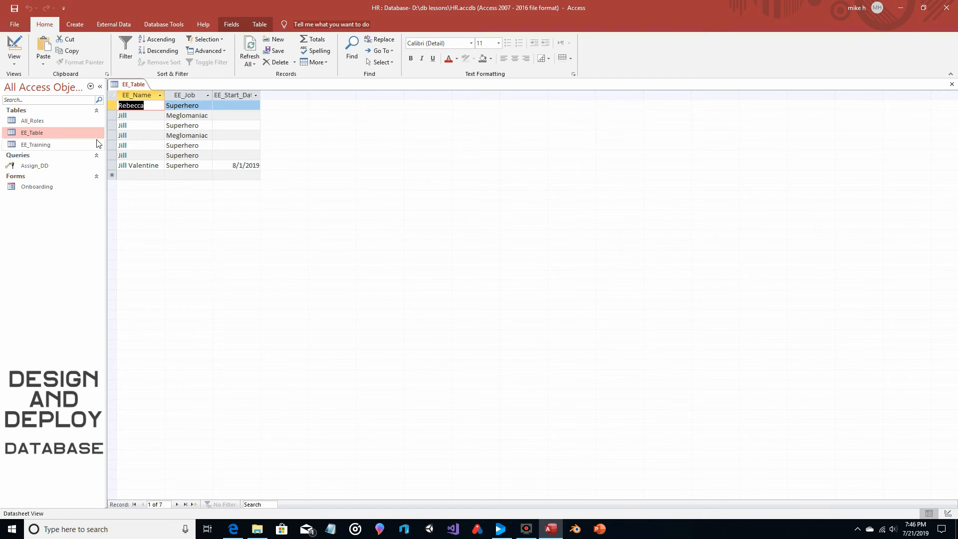
Add a Short Text field named Update_Rec below Due_Date in the design of the EE_Training table.
double_click(53, 144)
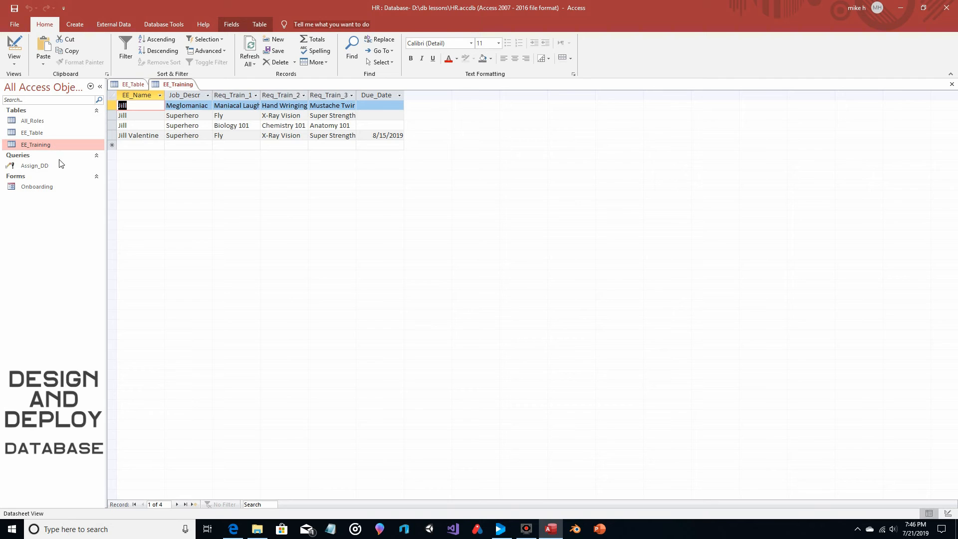
click(14, 59)
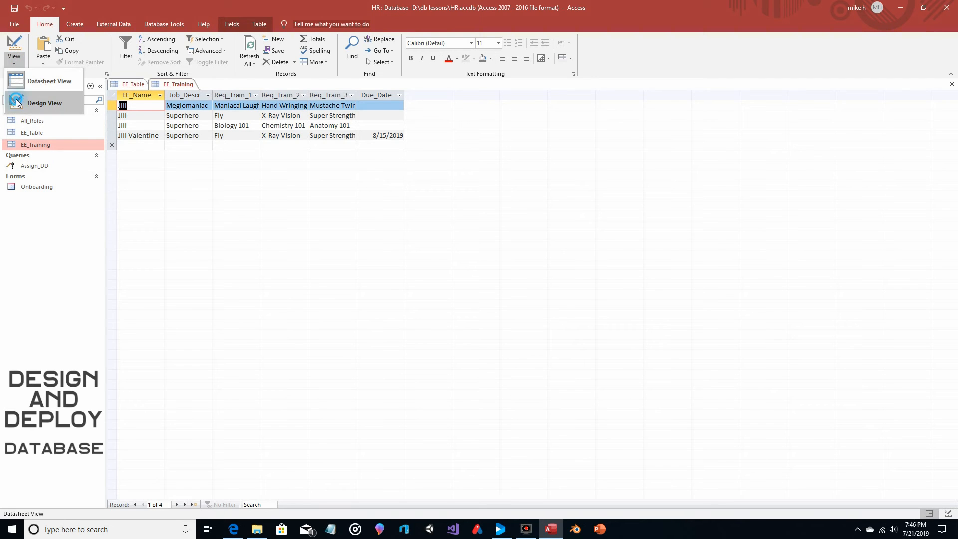
click(17, 103)
click(146, 162)
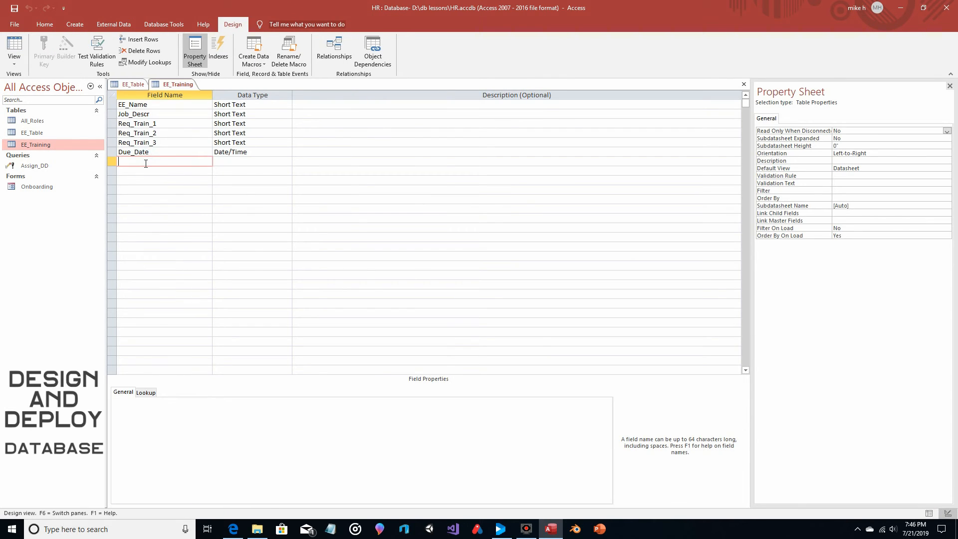
text(Update_)
text(Rec)
click(249, 159)
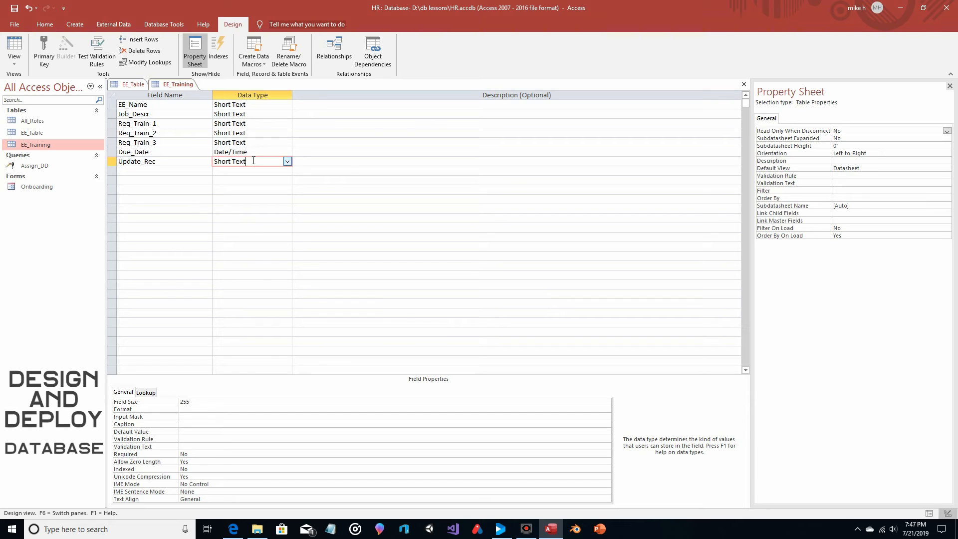
Set Update_Rec's default value to "Y", then close EE_Training and save its design changes.
click(186, 431)
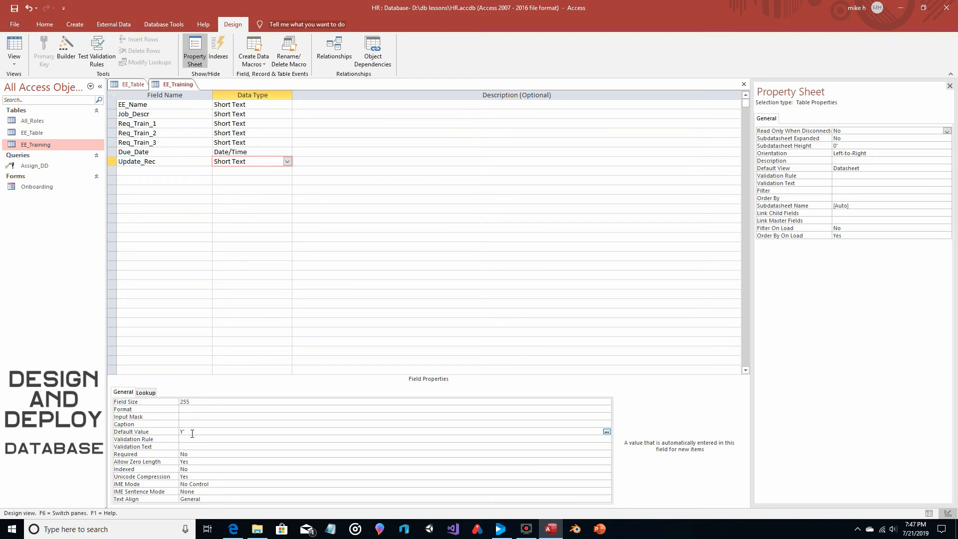
text(")
click(216, 432)
click(743, 84)
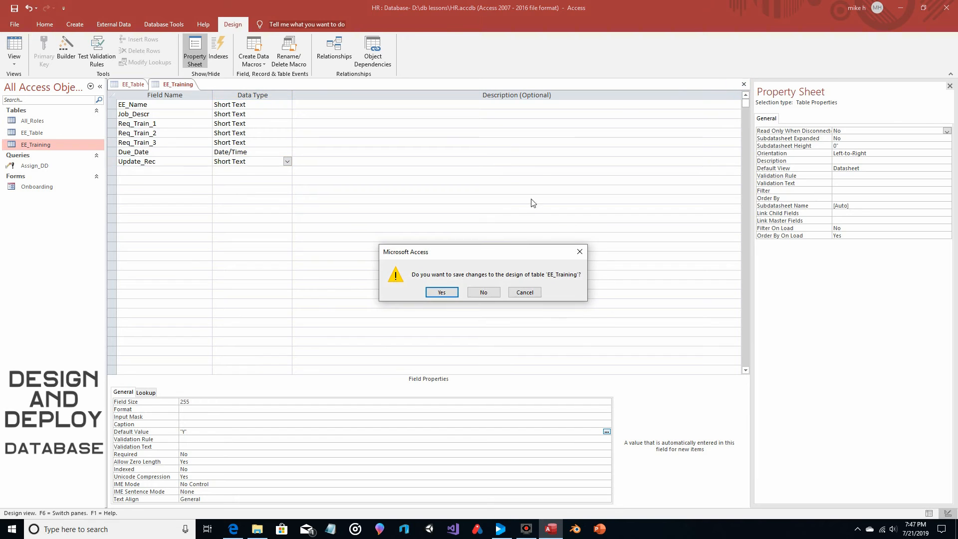
click(436, 292)
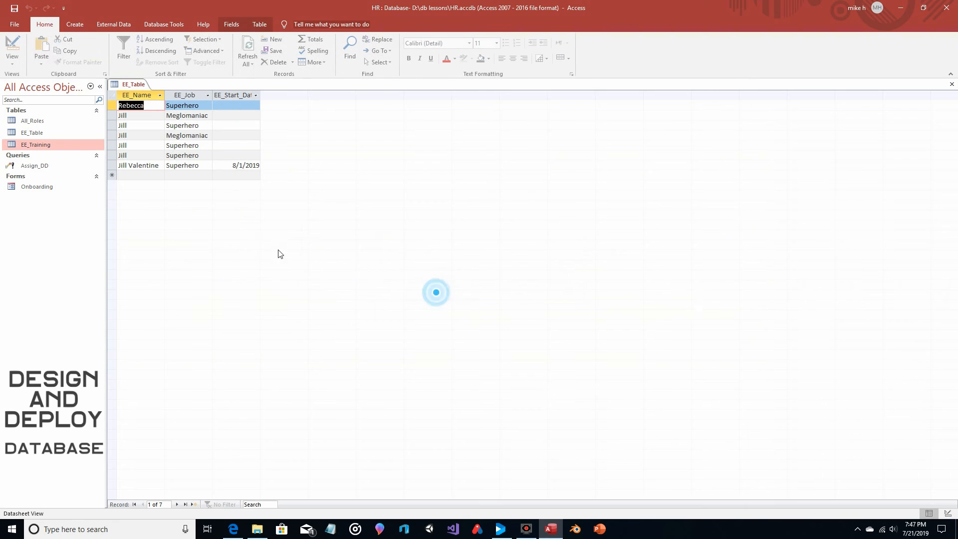
Close EE_Table and add EE_Training's Update_Rec field to the design grid of the Assign_DD query.
click(32, 165)
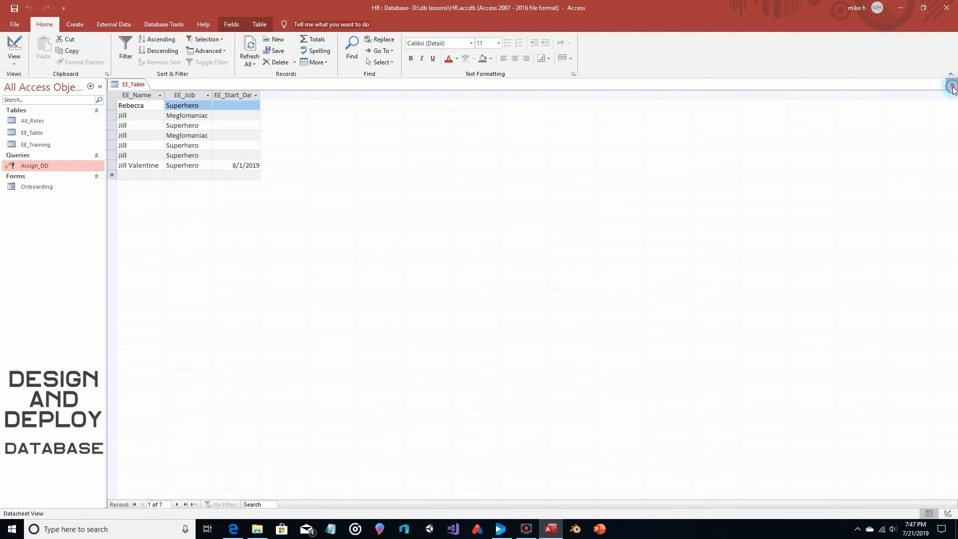
click(951, 84)
right_click(54, 166)
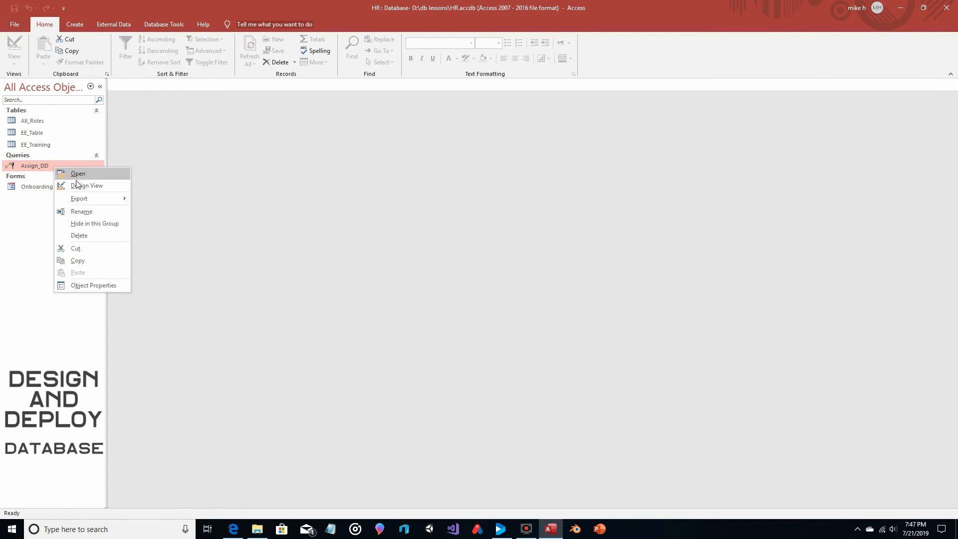
click(78, 183)
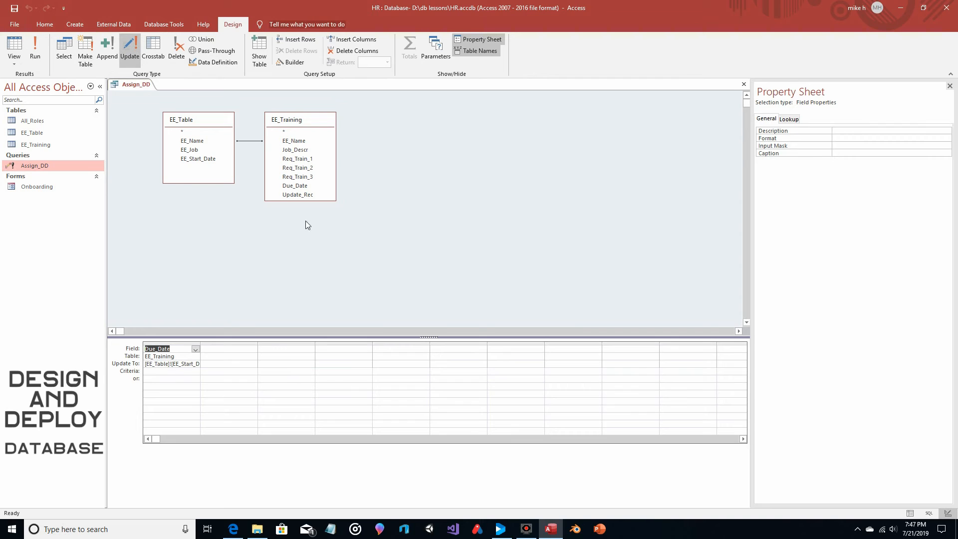
drag(304, 198, 239, 350)
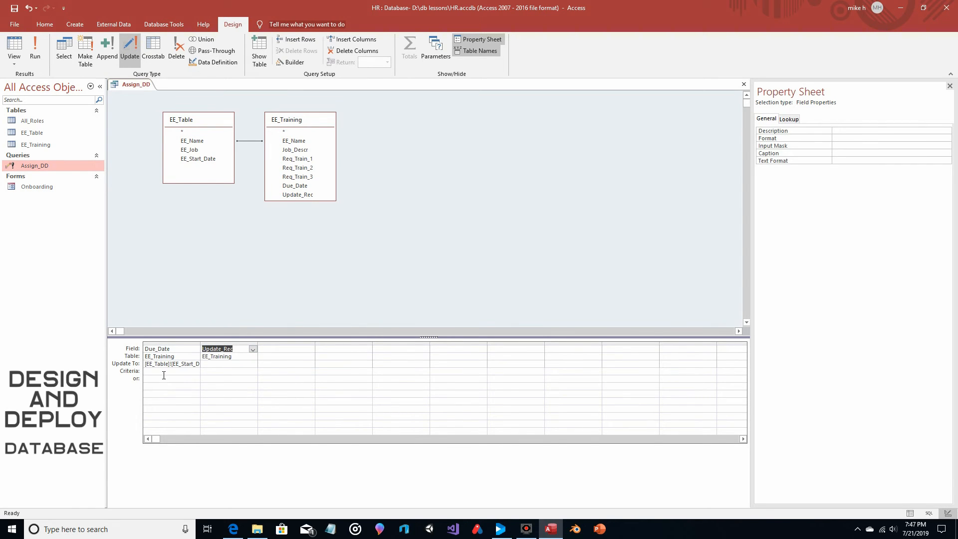
Give Update_Rec the criterion "Y" and the update value "N", then close Assign_DD and save its changes.
click(220, 372)
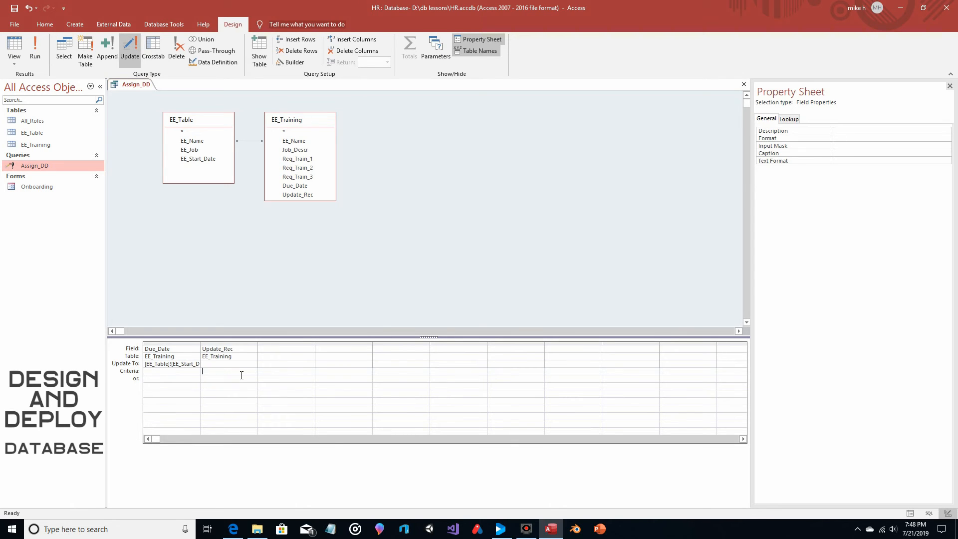
text("Y)
click(222, 363)
text("N)
click(232, 375)
click(743, 84)
click(438, 293)
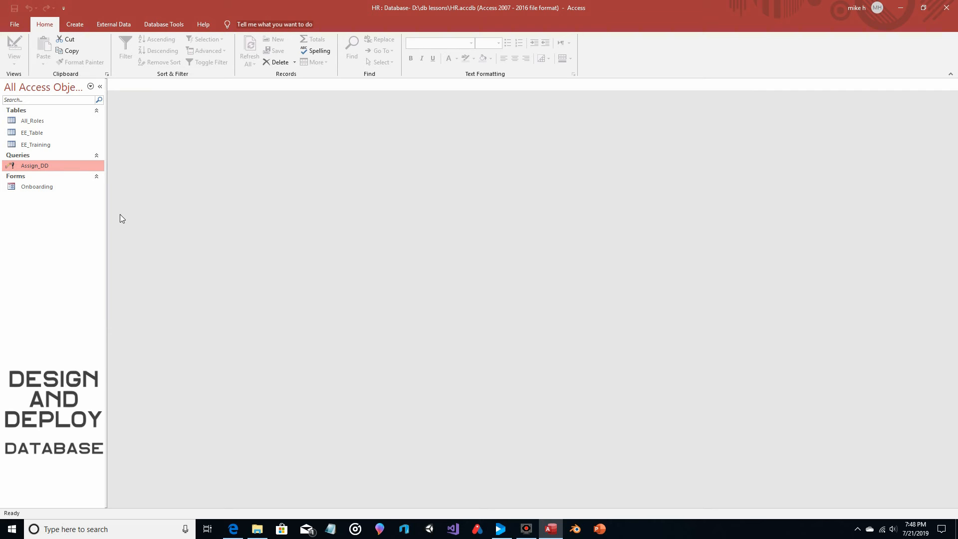
Add a record through the Onboarding form with the employee's full name, job Meglomaniac and start date 09/01/19, accepting the append.
double_click(43, 187)
click(248, 125)
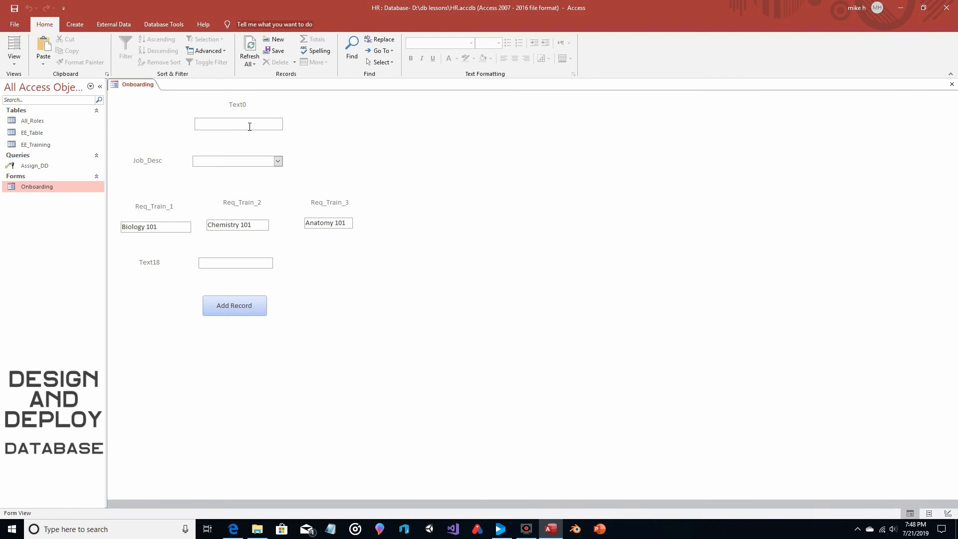
text(Claire Refield)
click(278, 160)
click(265, 181)
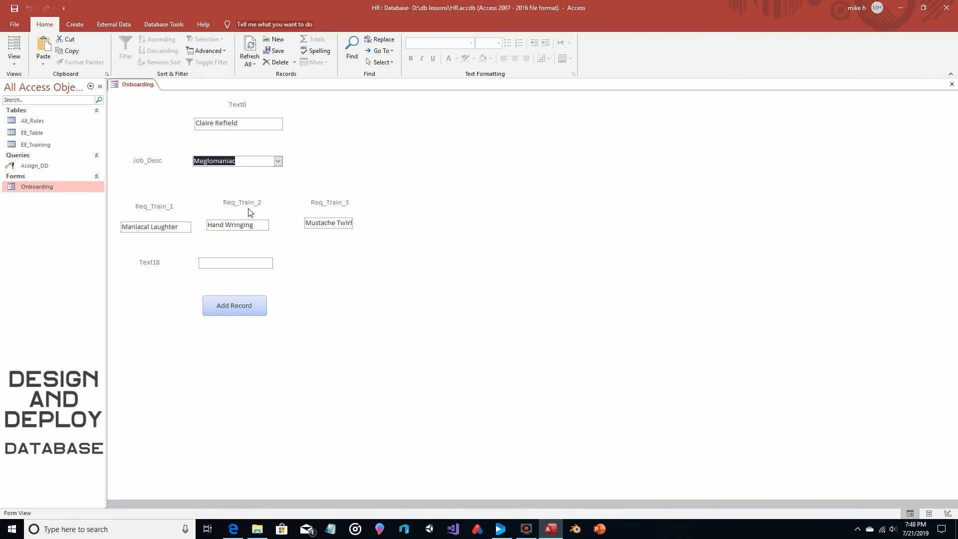
click(215, 270)
text(0)
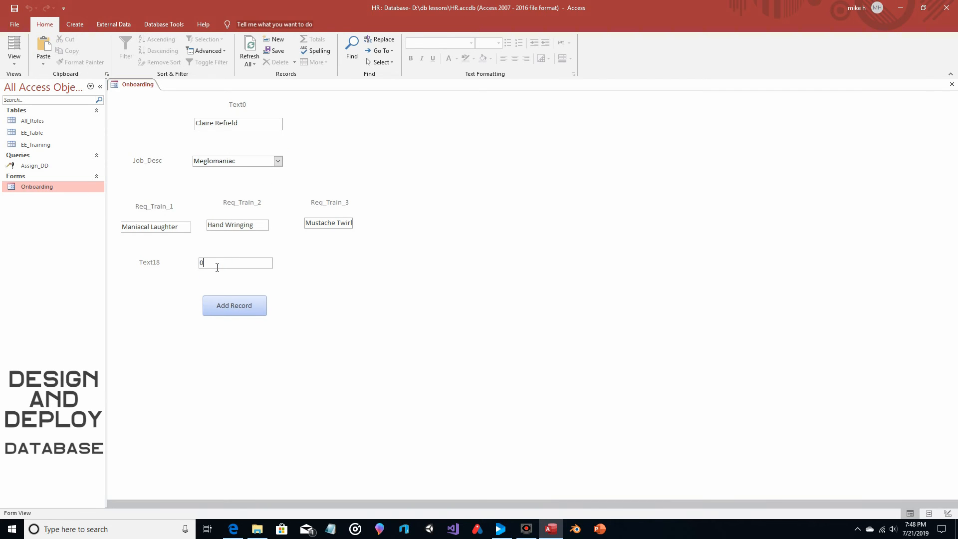
text(9/01/19)
click(240, 314)
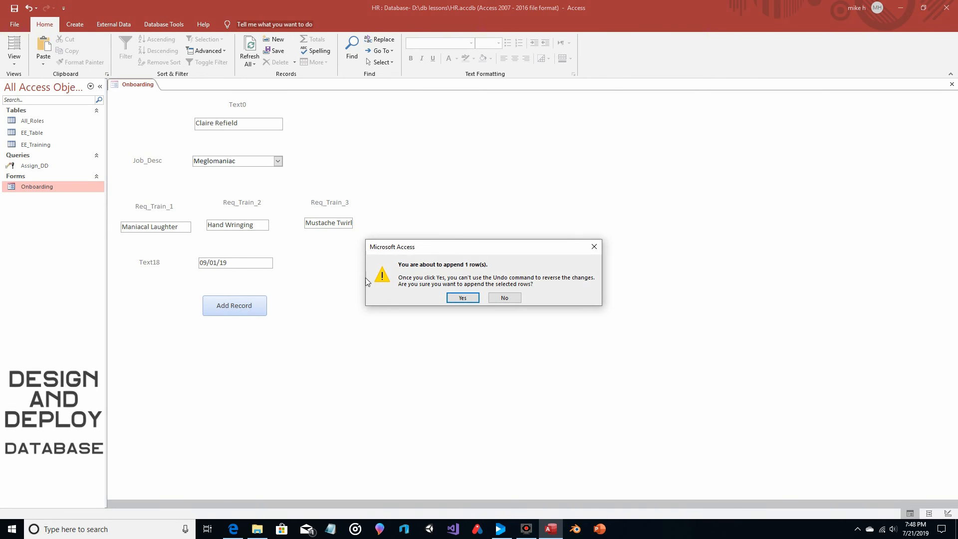
click(452, 298)
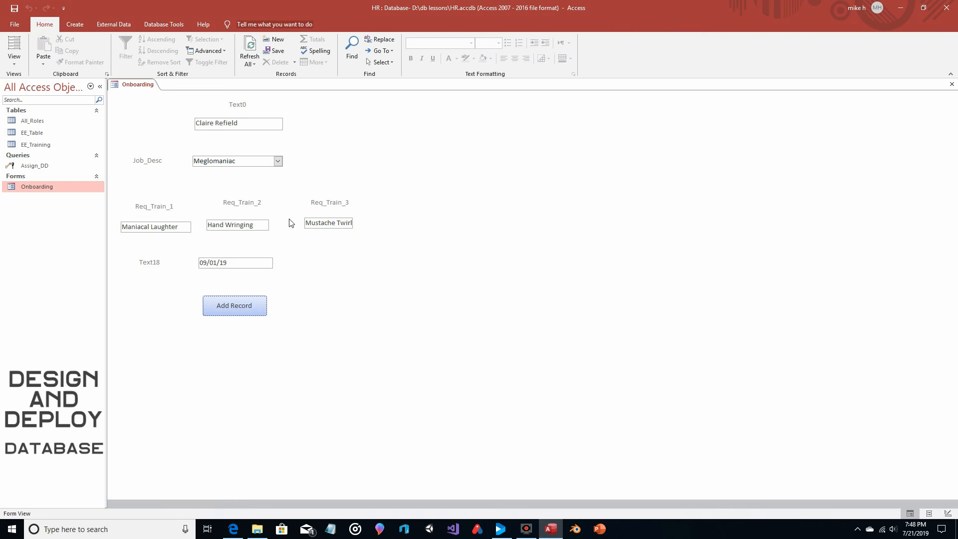
Review the newly added employee's record in EE_Table and in EE_Training, closing each table after viewing it.
double_click(44, 134)
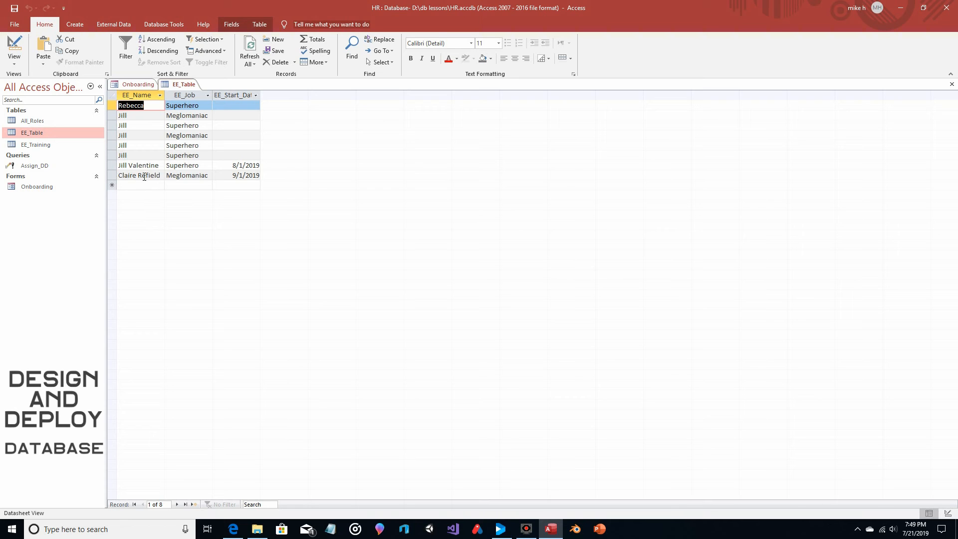
click(950, 86)
double_click(55, 145)
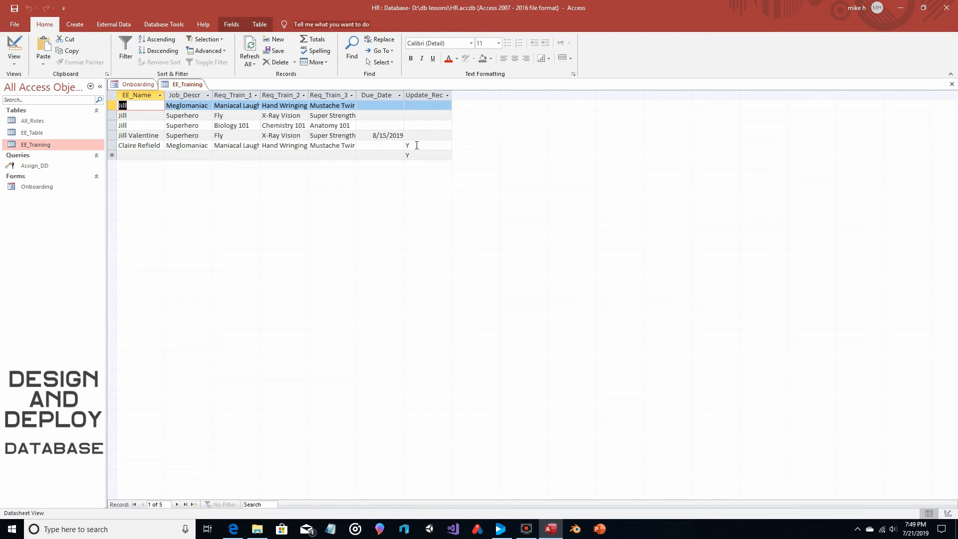
click(951, 85)
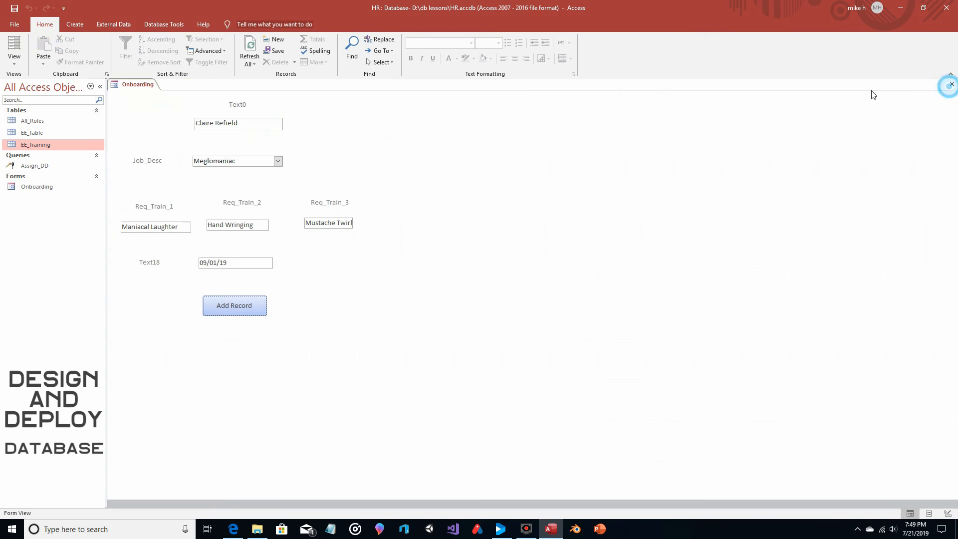
Run the Assign_DD update query and accept the update for the new training record.
double_click(41, 167)
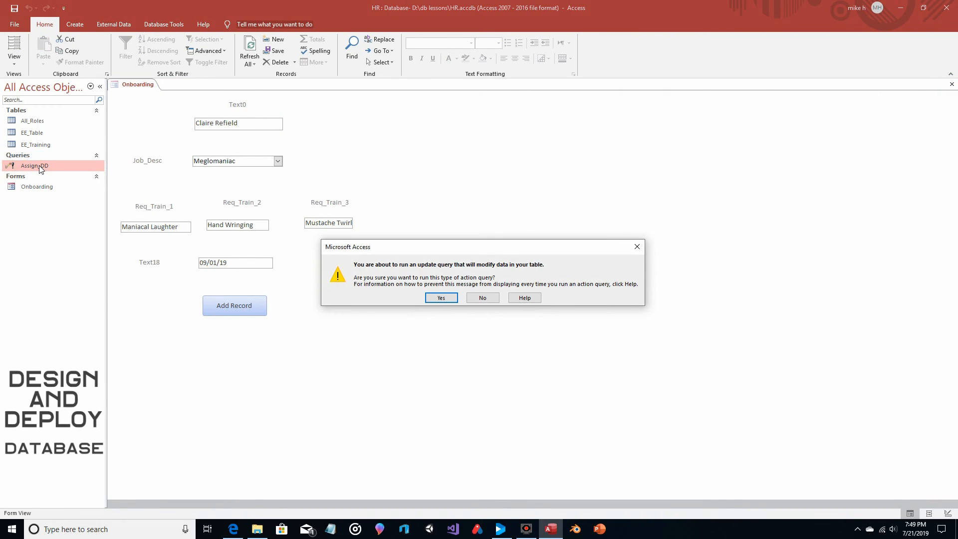
click(441, 298)
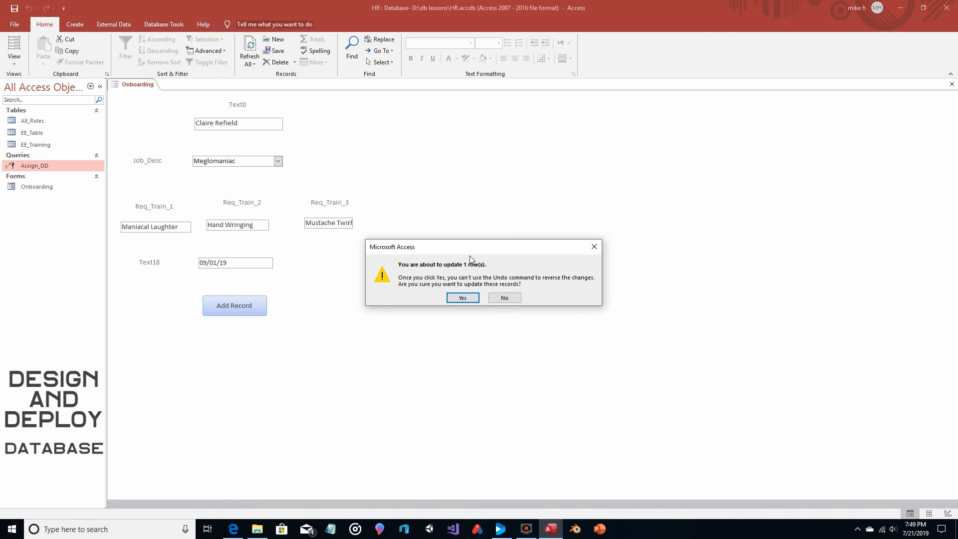
click(470, 295)
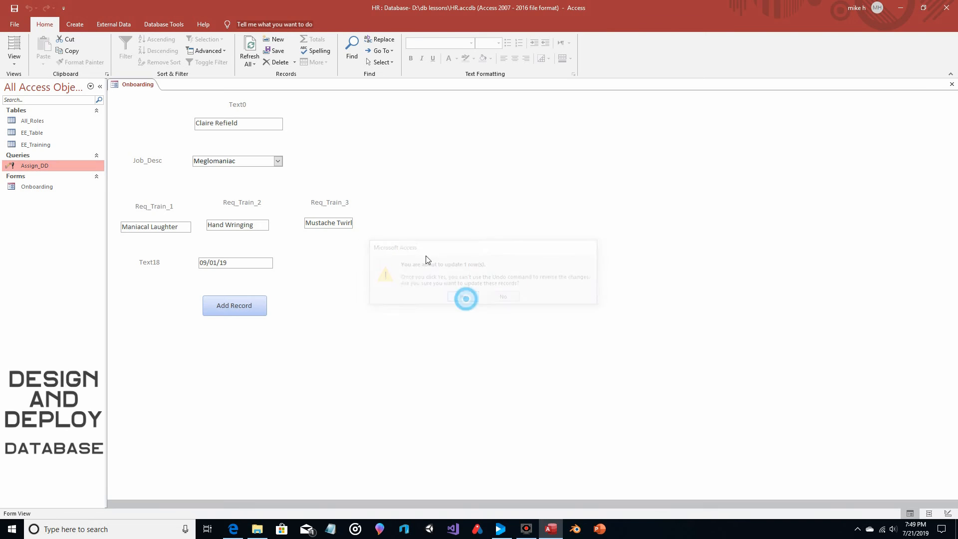
Check the new employee's Due_Date and Update_Rec values in EE_Training, then close the table.
double_click(35, 145)
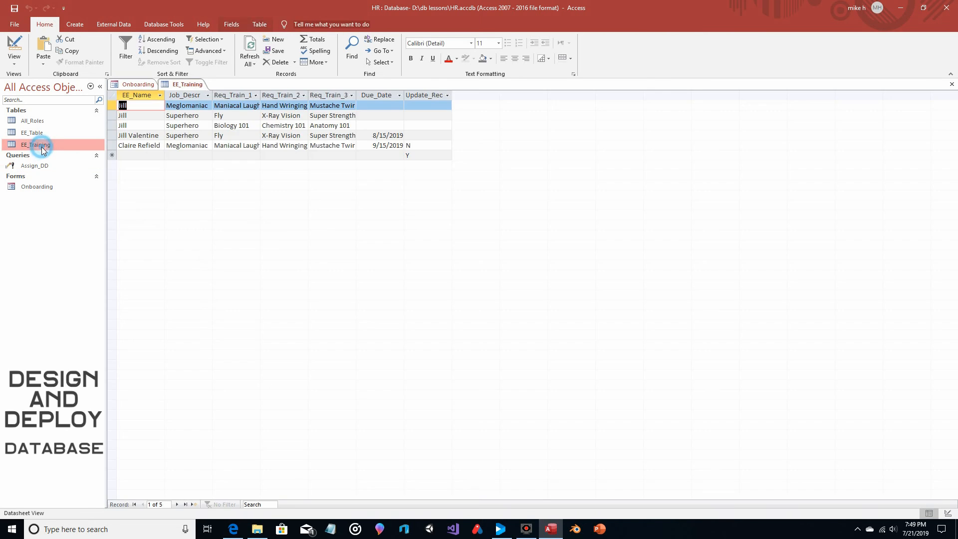
drag(369, 145, 398, 145)
click(429, 145)
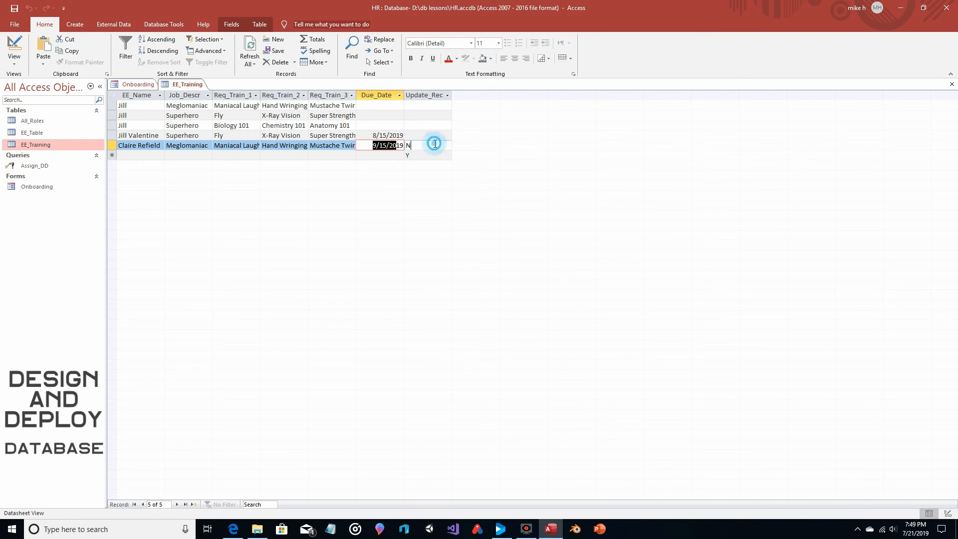
text(N)
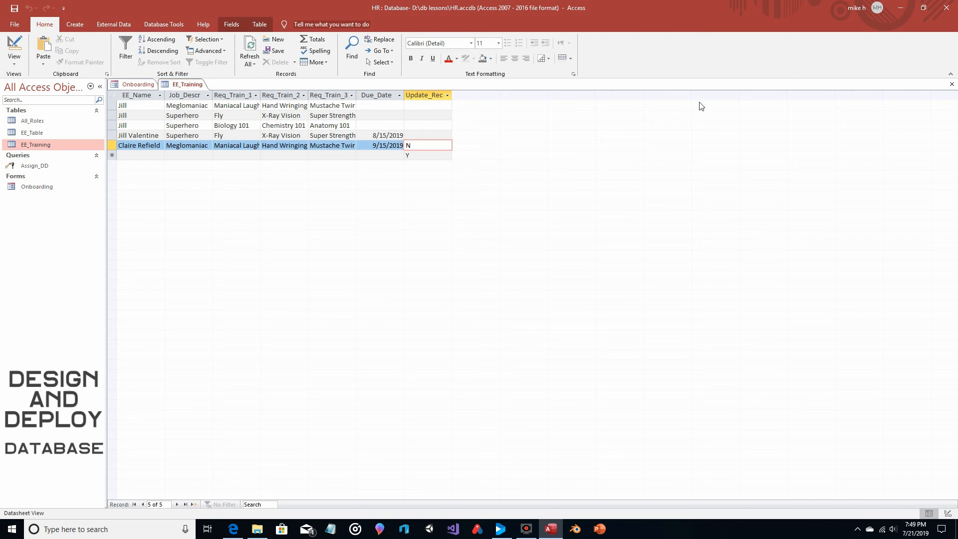
click(951, 84)
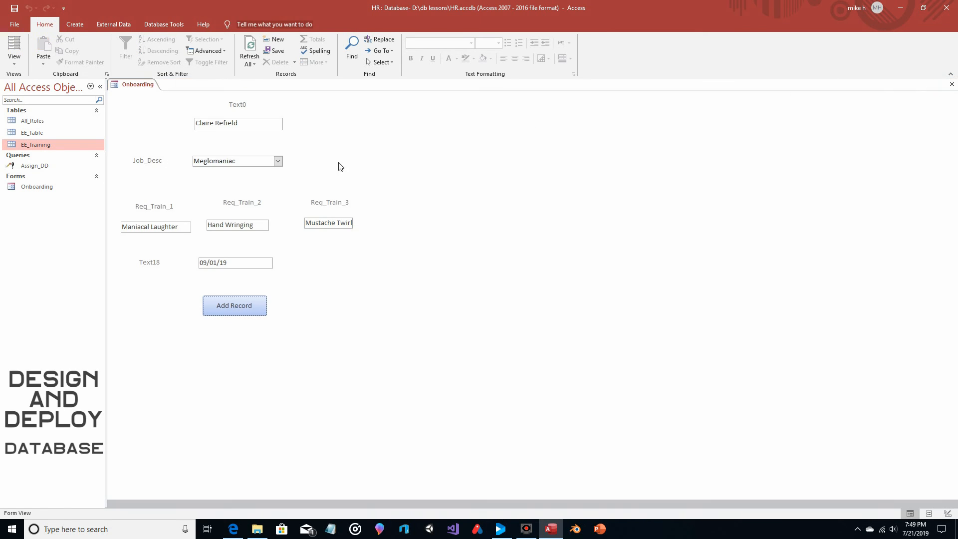
Run Assign_DD a second time to check how many already processed records it would update, and accept the prompt.
click(34, 168)
double_click(34, 168)
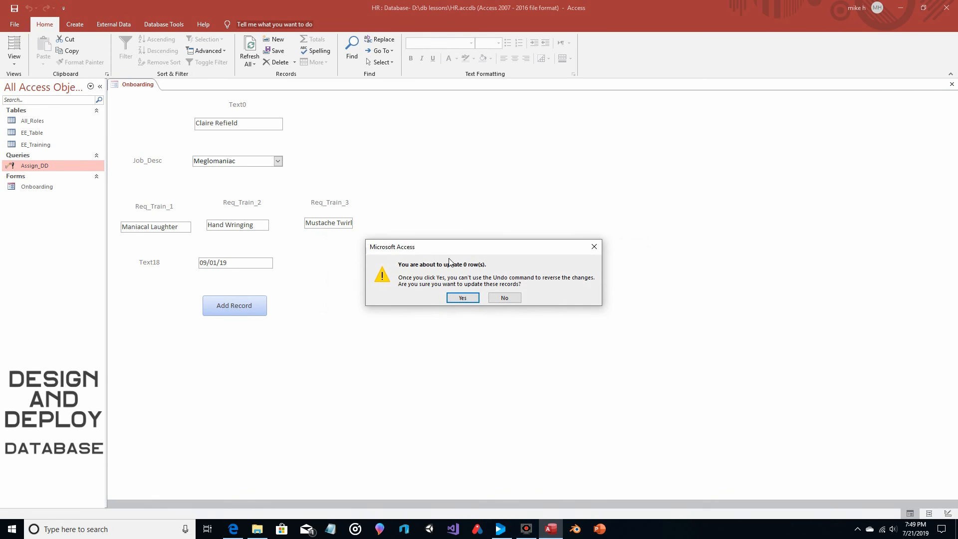
click(463, 298)
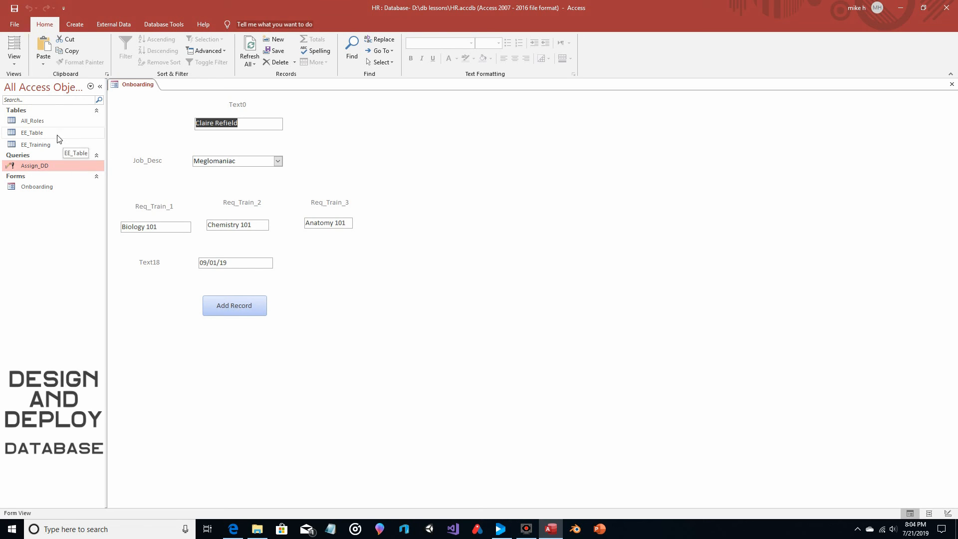
Switch the Onboarding form to Design View and open the Add Record button's On Click event procedure.
click(15, 64)
click(24, 122)
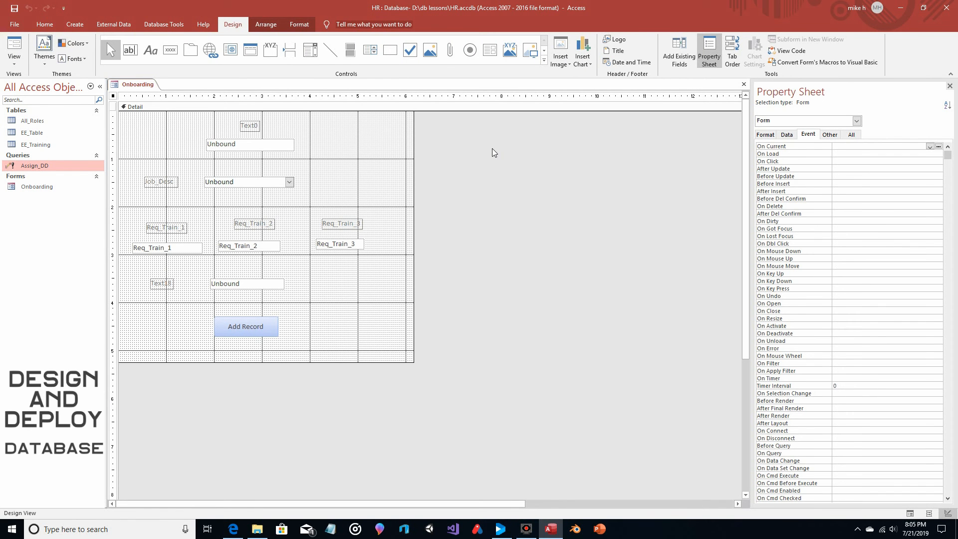
click(250, 325)
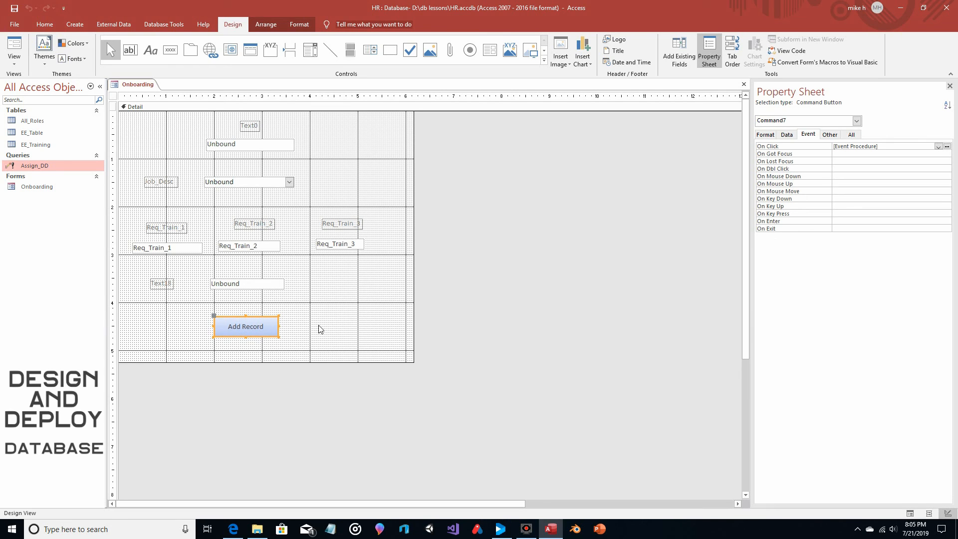
click(946, 146)
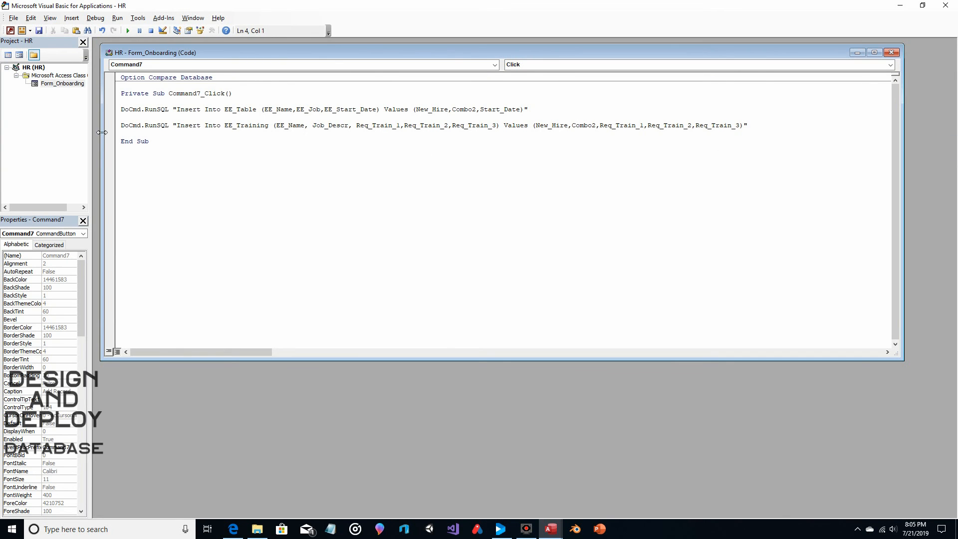
Add the line DoCmd.OpenQuery "Assign_DD" after the EE_Training insert statement in Command7_Click, and return to the form design.
click(127, 133)
key(Return)
key(Return)
text(DoCmd.OpenQuery "Assign_DD")
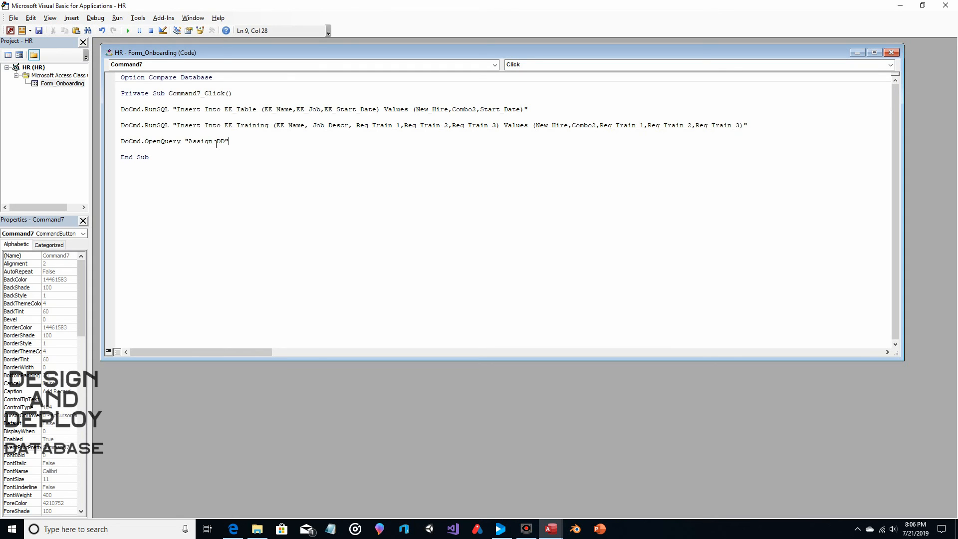
click(900, 6)
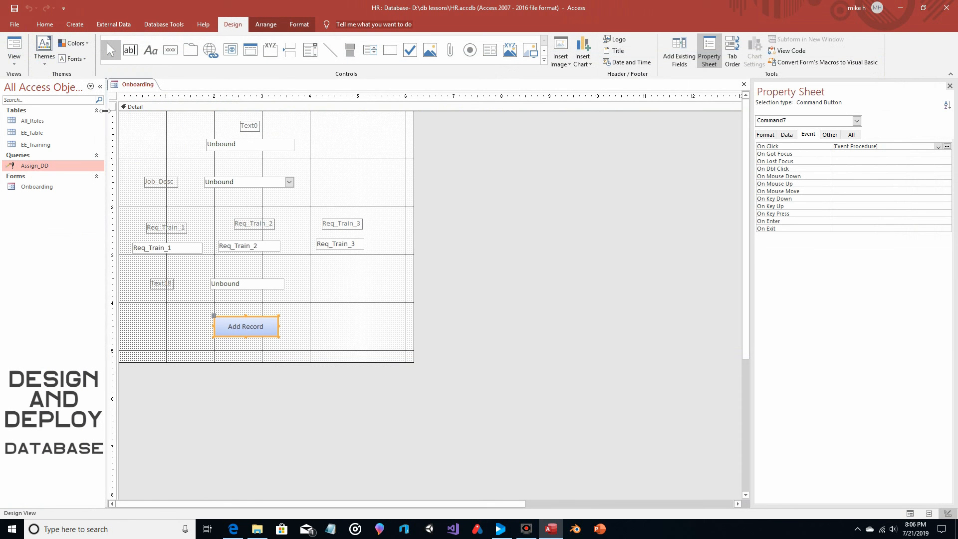
In Form View, fill in the Onboarding form with a new employee's full name, job Mad Scientist and start date 10/01/19.
click(14, 47)
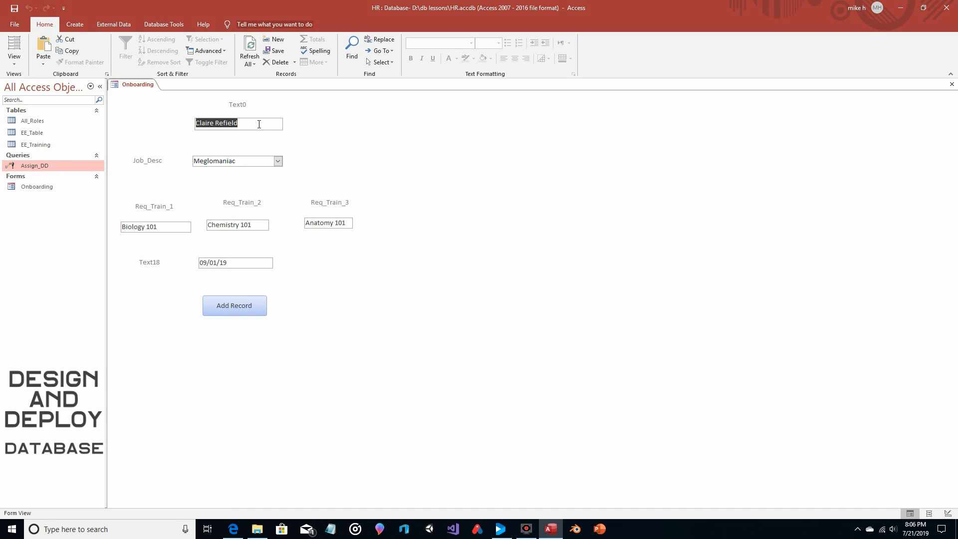
text(Leon )
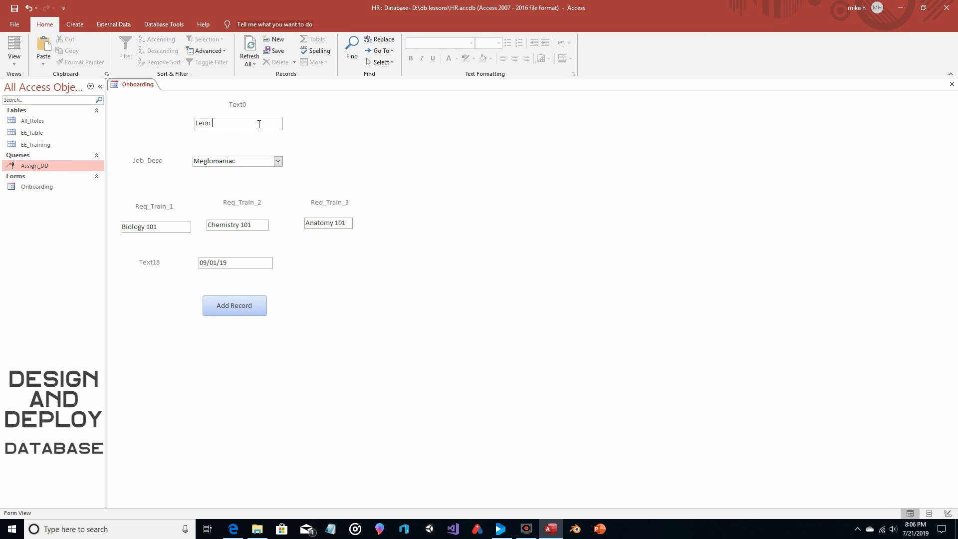
text(Kennedy)
click(278, 160)
click(266, 175)
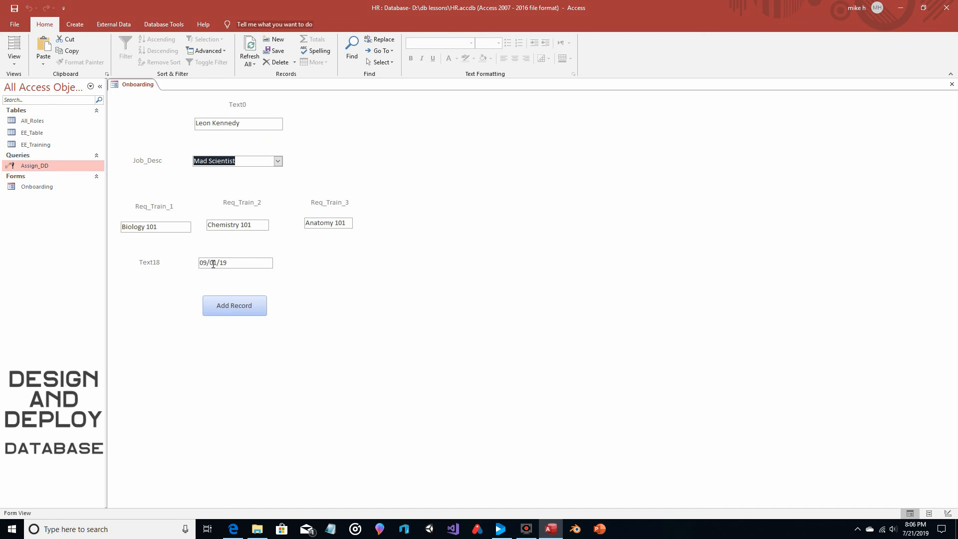
click(235, 263)
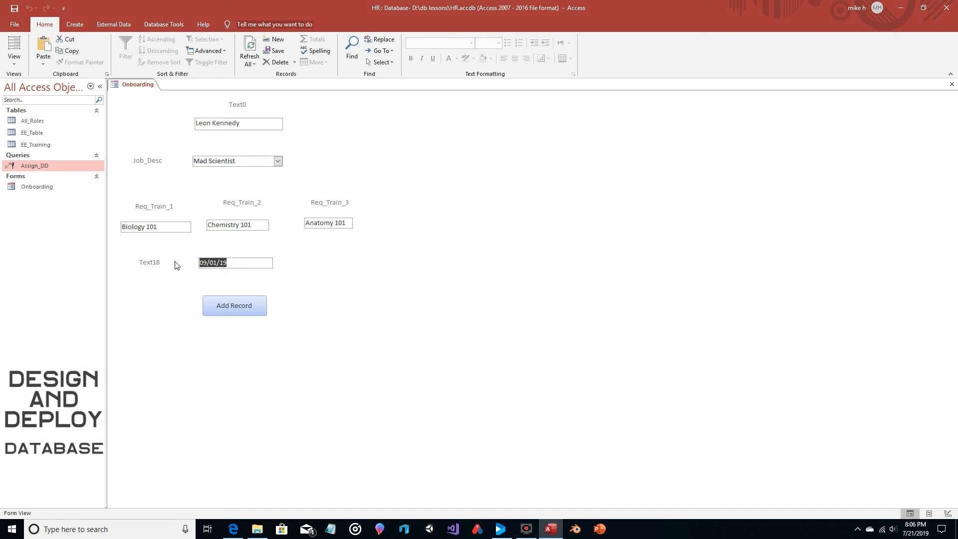
text(10/0)
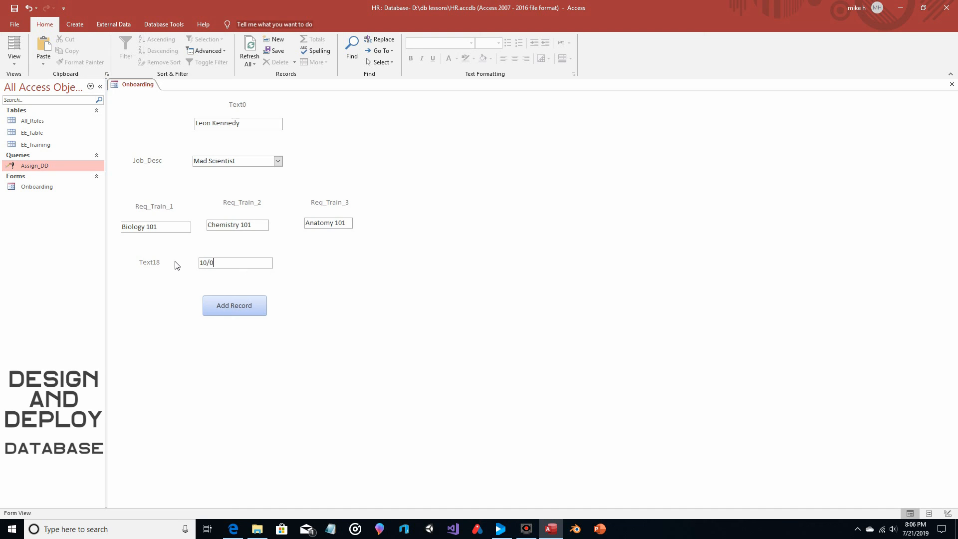
text(1/19)
Add the new employee's record from the form and accept both append prompts and the due-date update prompts.
click(222, 305)
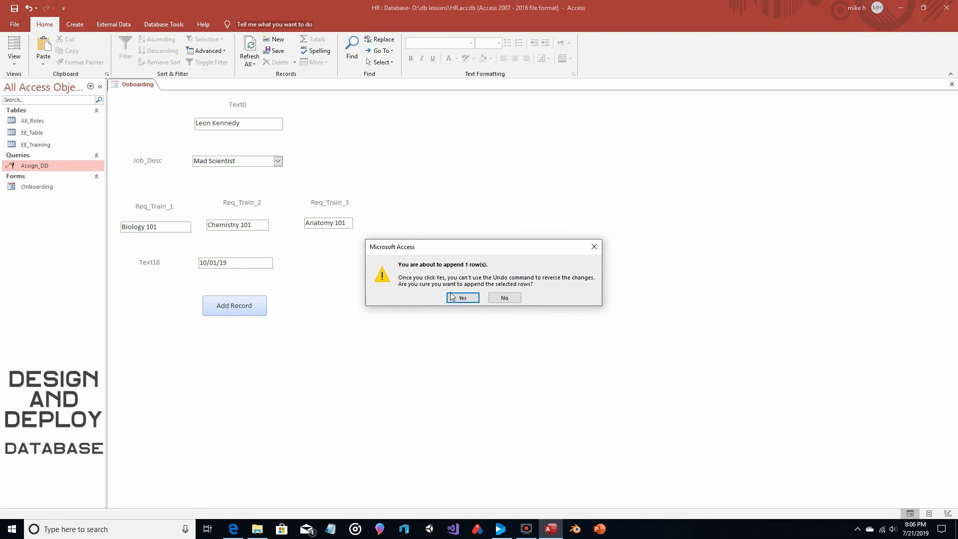
click(463, 298)
click(454, 299)
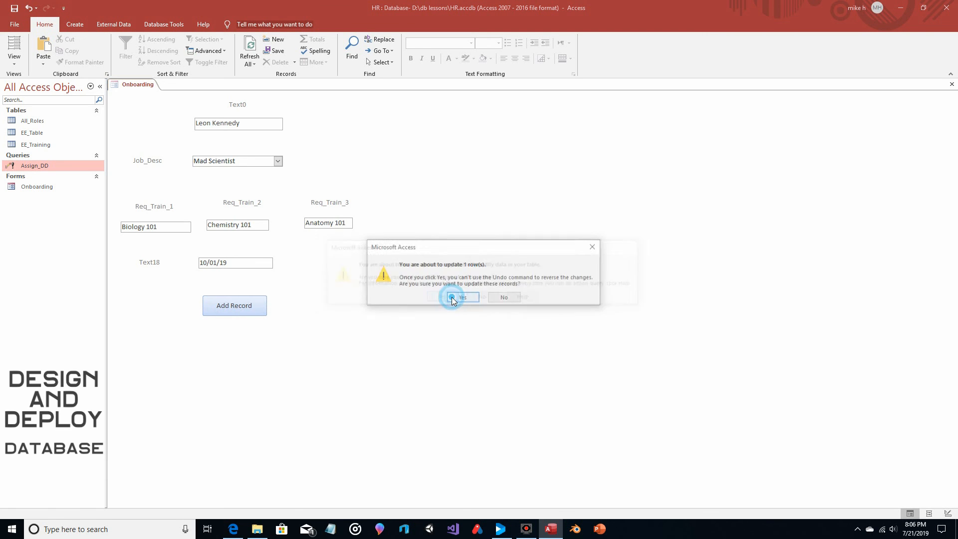
click(453, 298)
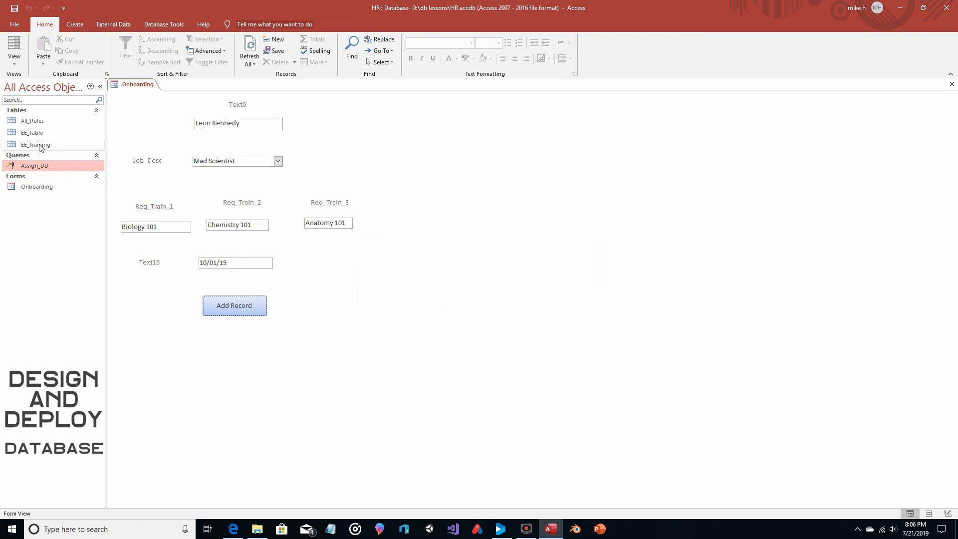
Check the new employee's start date in EE_Table, and the Due_Date and Update_Rec values of the records in EE_Training.
double_click(32, 133)
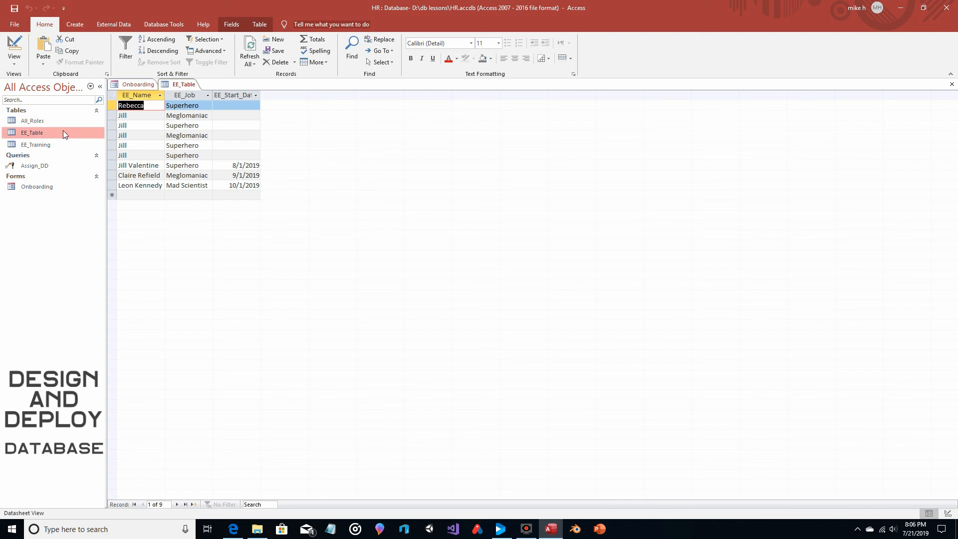
double_click(39, 145)
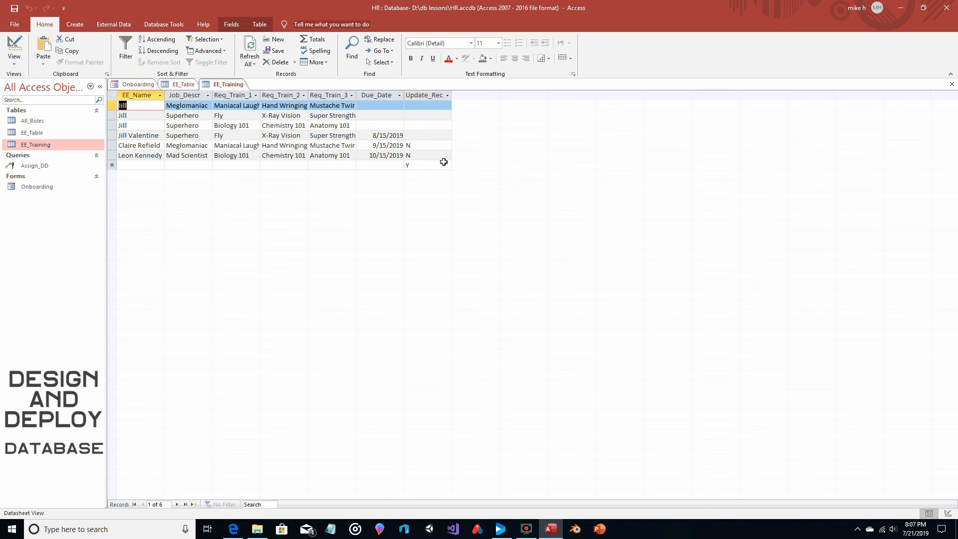
click(429, 106)
click(425, 117)
click(427, 133)
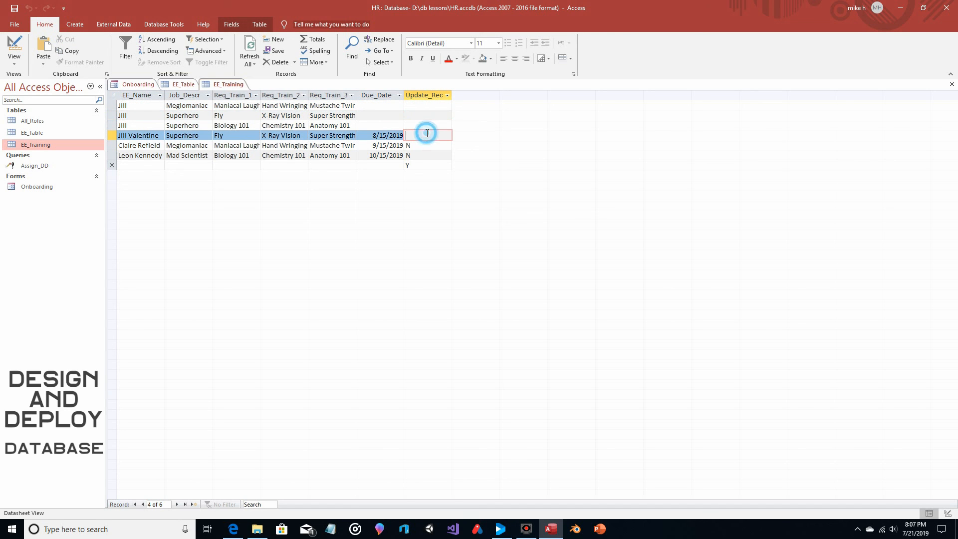